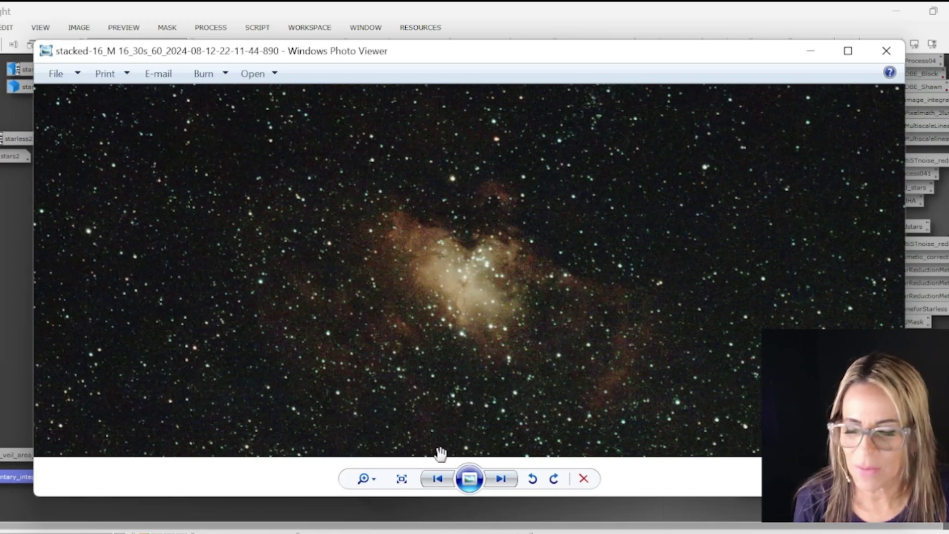
# Step: Zoom in slightly on the stacked Eagle Nebula JPG with the Photo Viewer magnifier slider
pyautogui.click(366, 478)
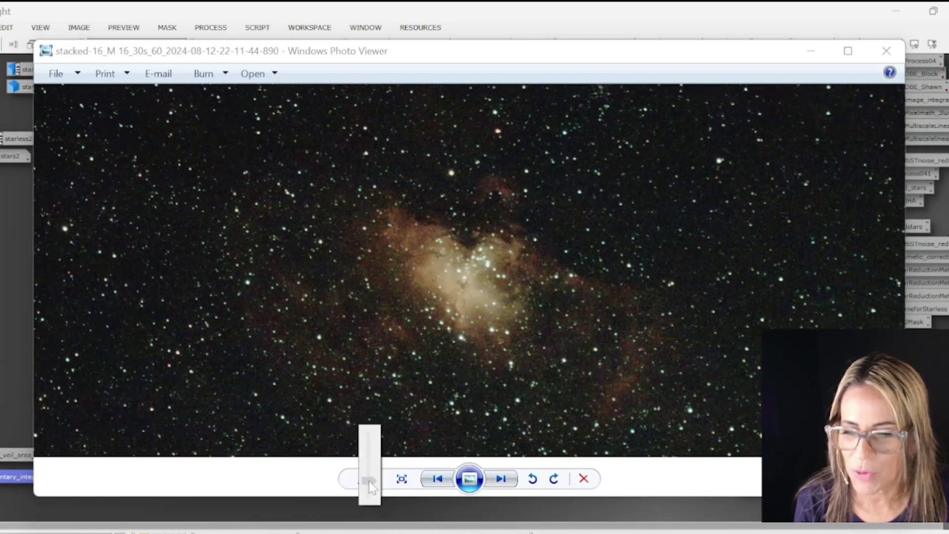
pyautogui.moveTo(372, 487); pyautogui.dragTo(370, 491)
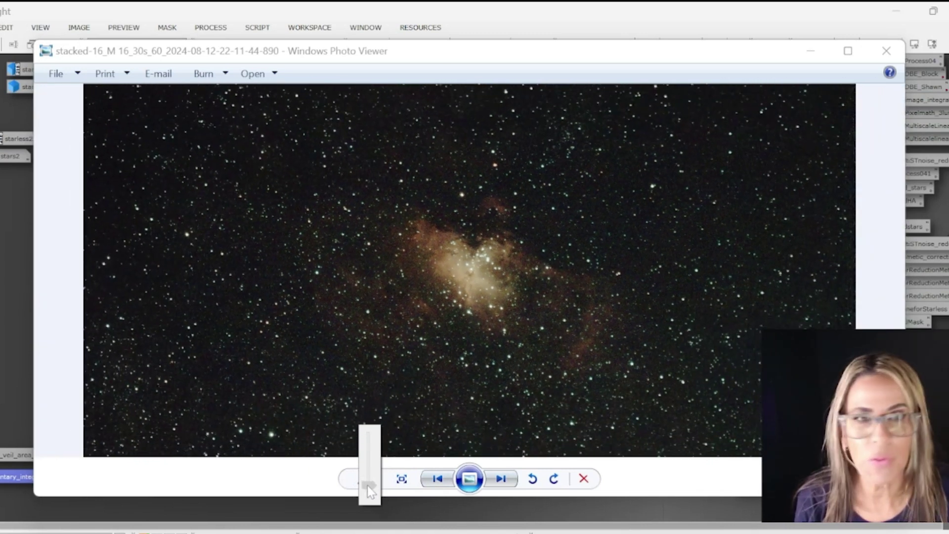
pyautogui.scroll(2, 669, 350)
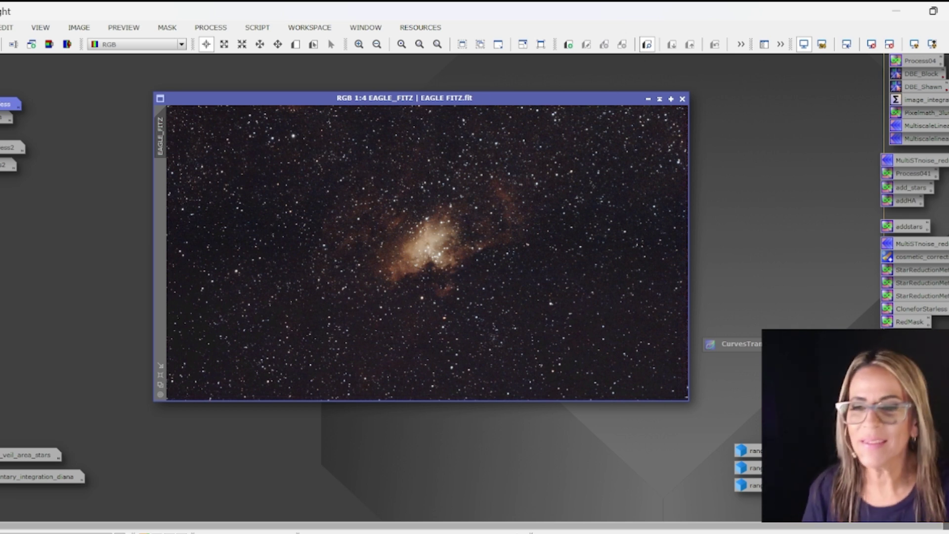
# Step: Reposition and enlarge the EAGLE_FITZ window, parking the CurvesTransformation icon at the top
pyautogui.moveTo(461, 100); pyautogui.dragTo(439, 94)
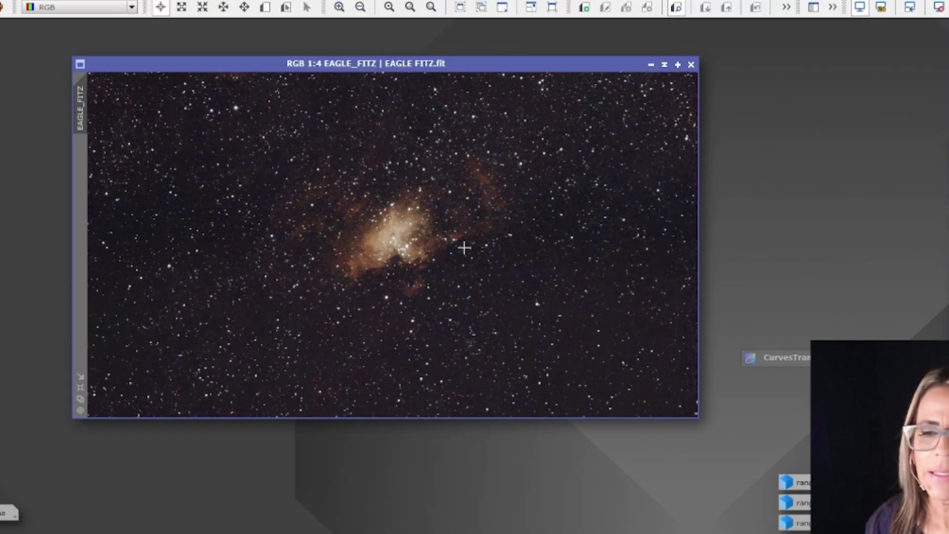
pyautogui.scroll(3, 465, 257)
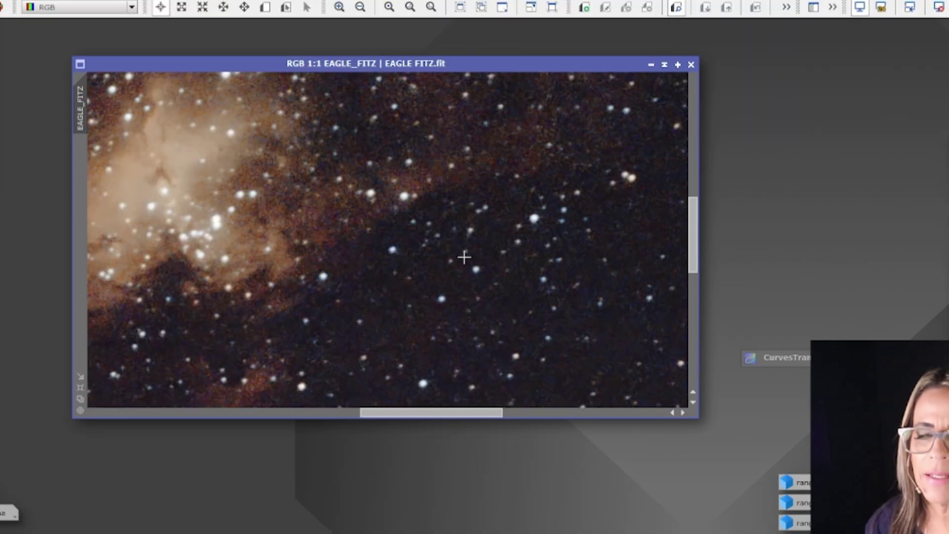
pyautogui.moveTo(432, 417); pyautogui.dragTo(428, 525)
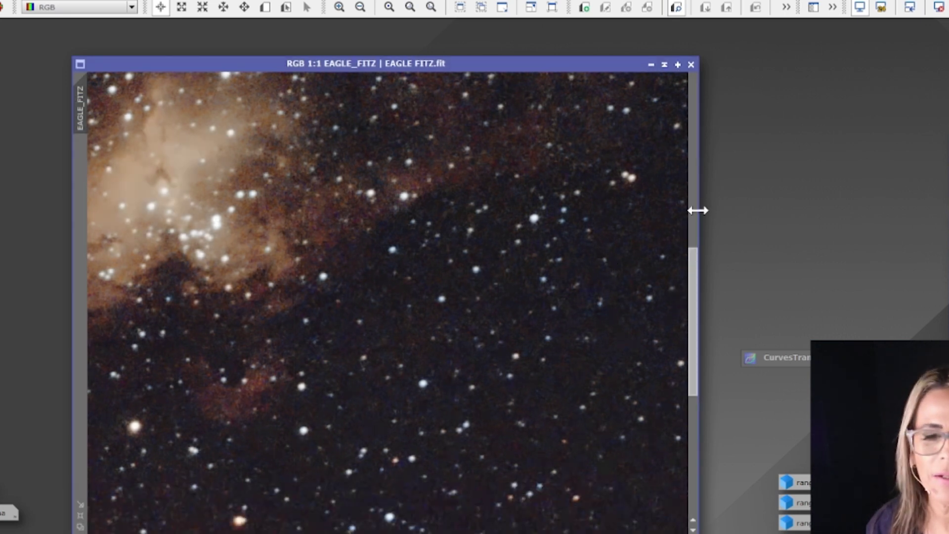
pyautogui.moveTo(697, 208); pyautogui.dragTo(833, 211)
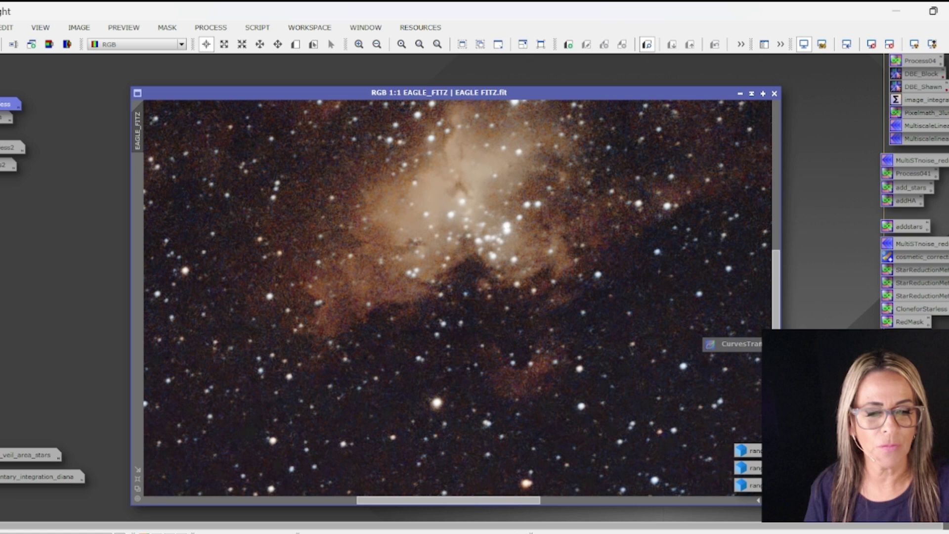
pyautogui.moveTo(788, 350); pyautogui.dragTo(836, 72)
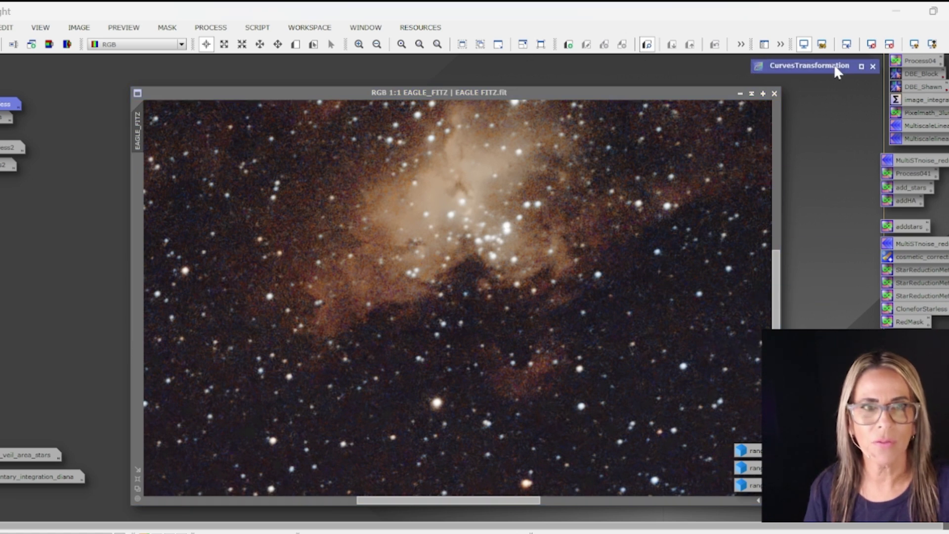
pyautogui.click(465, 500)
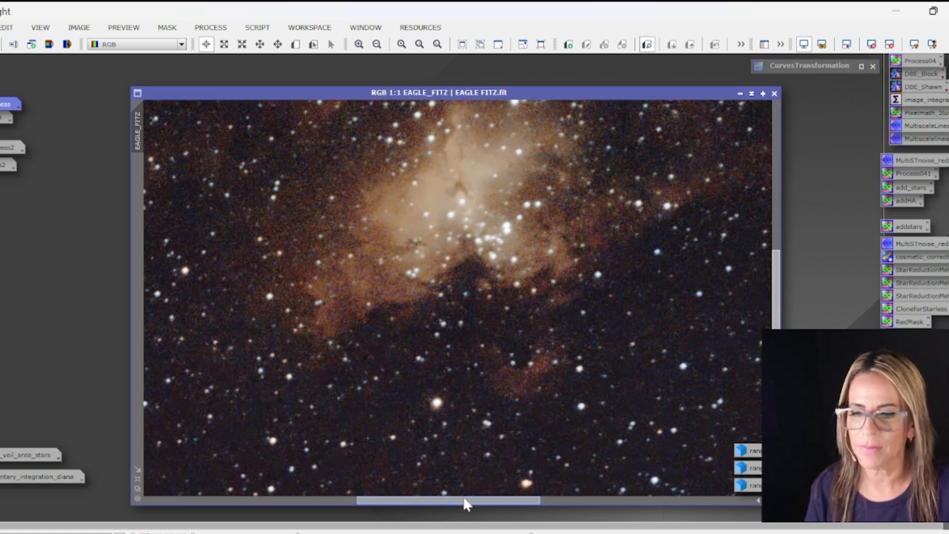
pyautogui.moveTo(776, 326); pyautogui.dragTo(776, 298)
# Step: Zoom between 1:1 and 1:4 to inspect the Eagle Nebula core up close
pyautogui.scroll(-1, 735, 452)
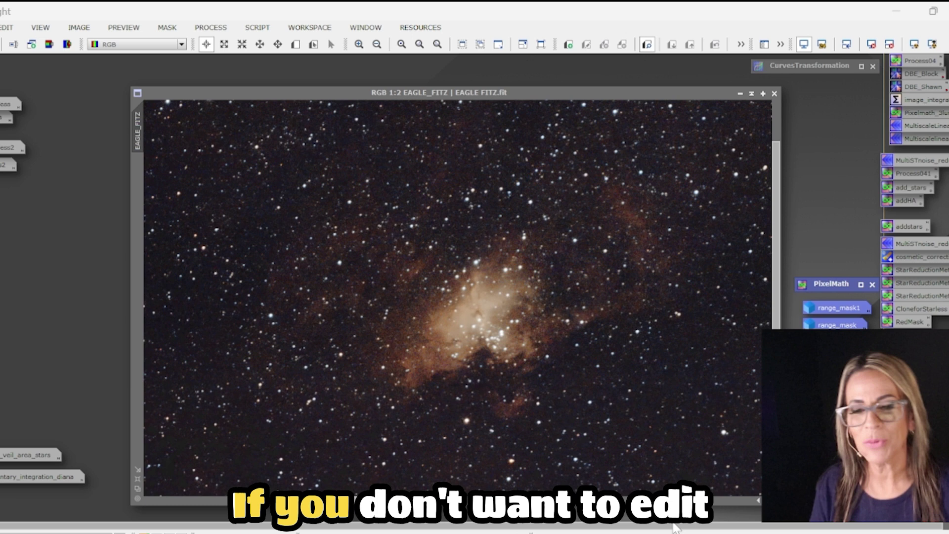
pyautogui.scroll(-1, 541, 347)
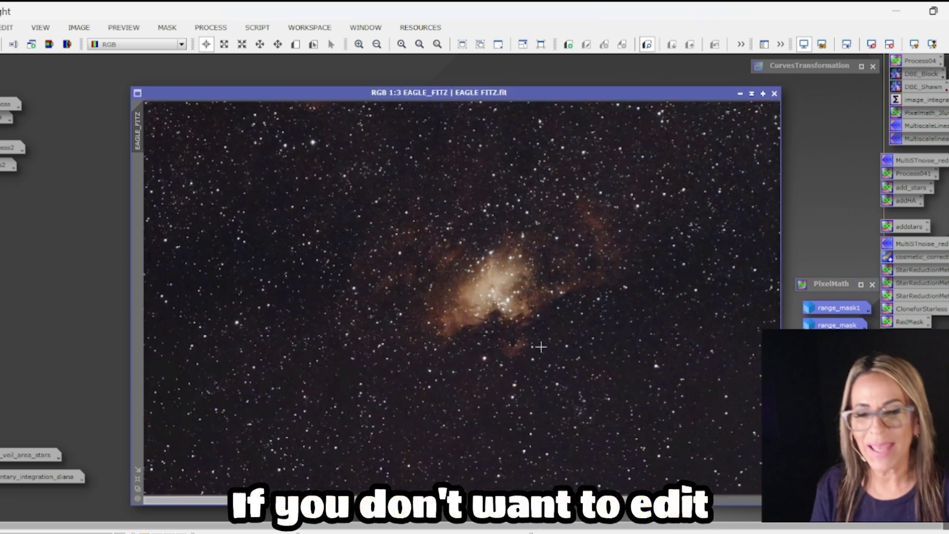
pyautogui.scroll(-1, 540, 346)
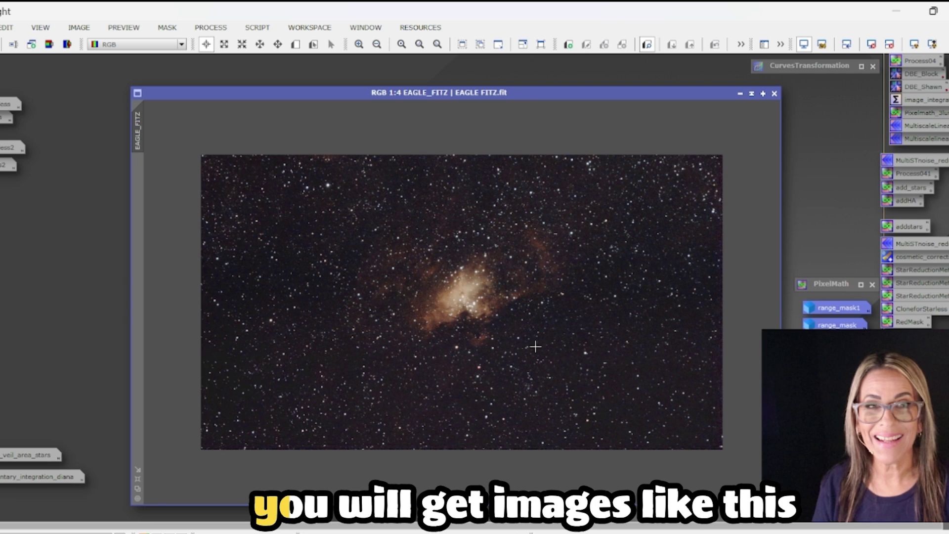
pyautogui.scroll(2, 516, 301)
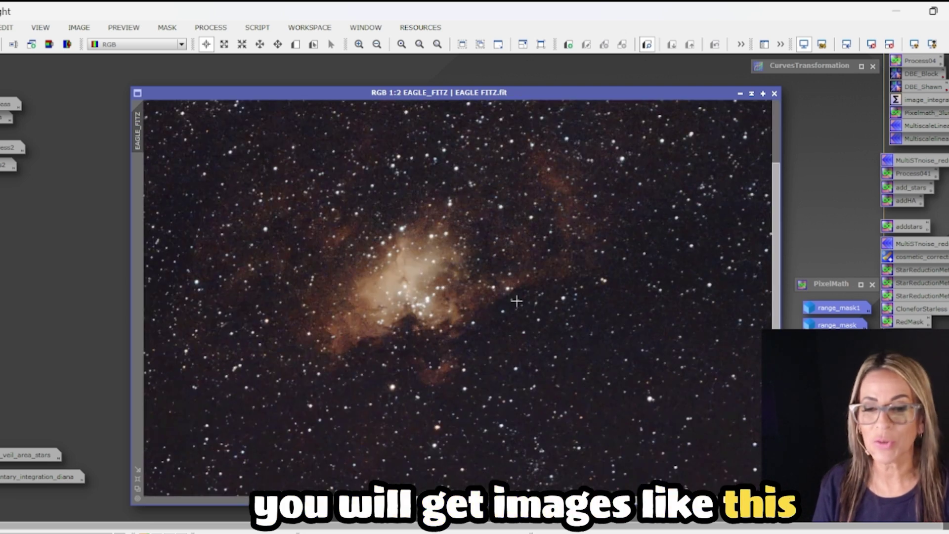
pyautogui.scroll(-2, 595, 373)
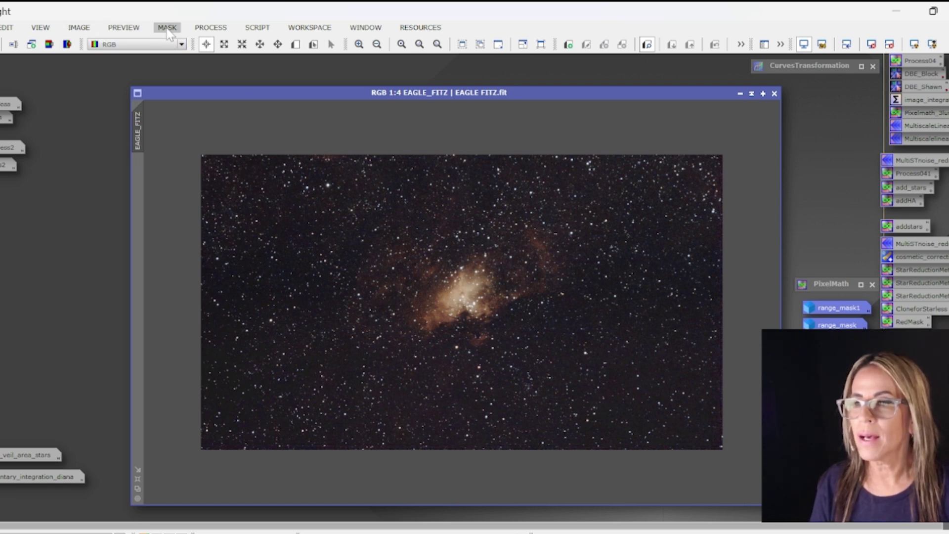
# Step: Trim the ragged stacking edges with DynamicCrop to 3604×2004 pixels and narrow the window
pyautogui.click(210, 27)
pyautogui.moveTo(278, 12)
pyautogui.click(758, 81)
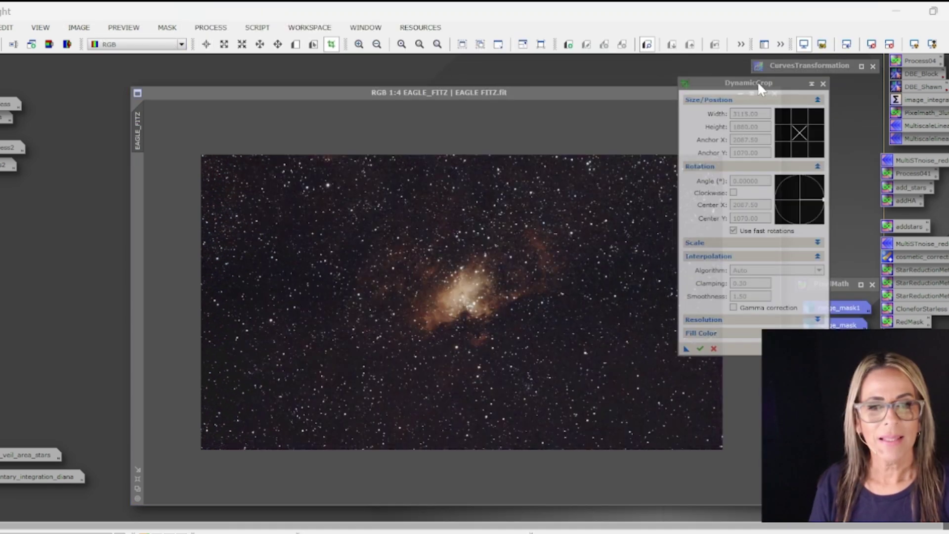
pyautogui.moveTo(757, 81); pyautogui.dragTo(818, 87)
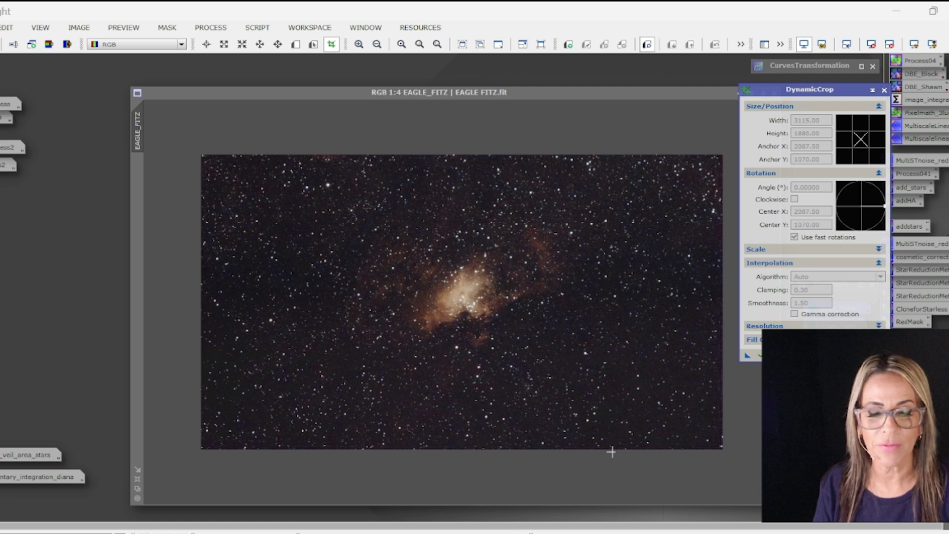
pyautogui.click(532, 158)
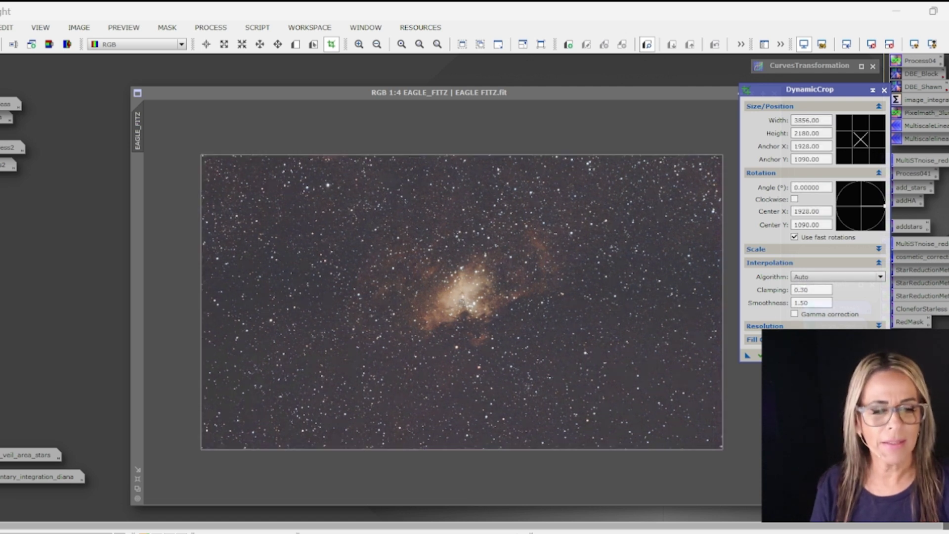
pyautogui.moveTo(530, 154); pyautogui.dragTo(530, 165)
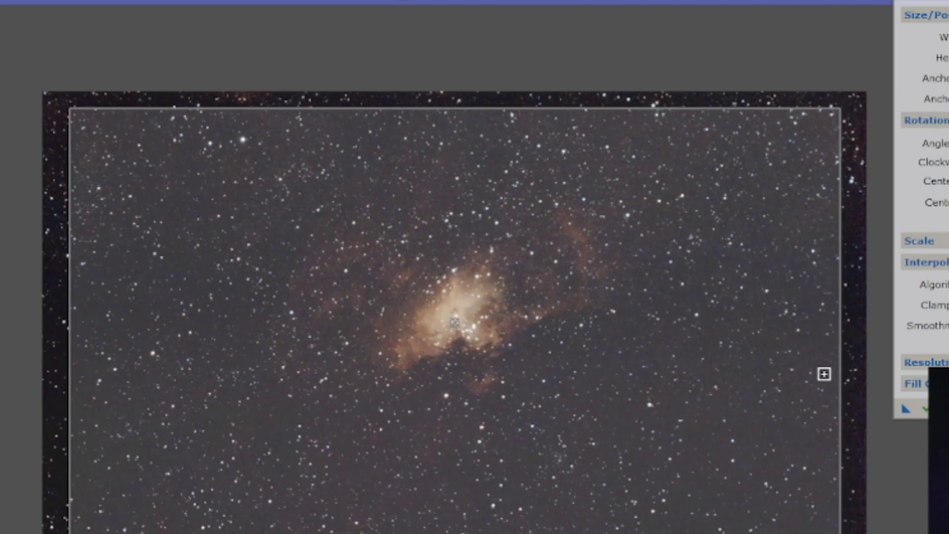
pyautogui.press('Return')
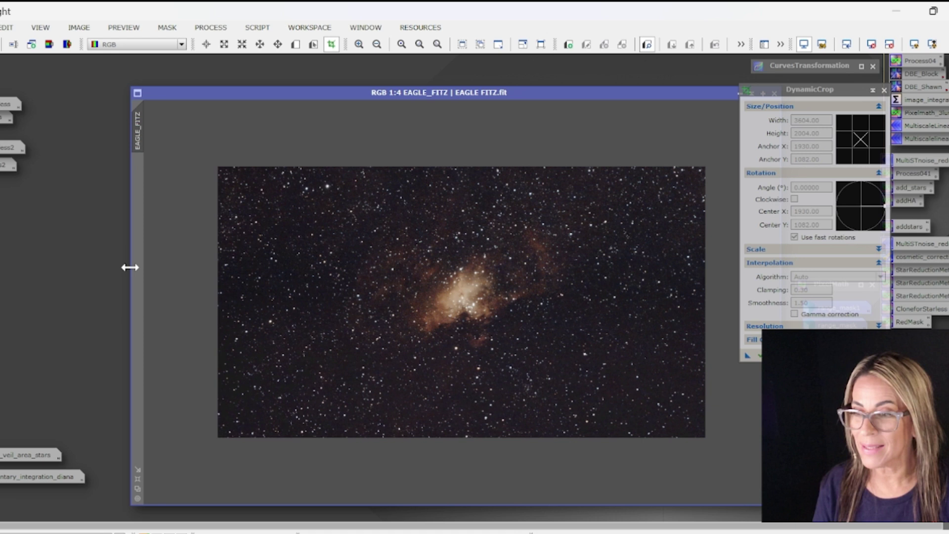
pyautogui.moveTo(130, 267); pyautogui.dragTo(245, 266)
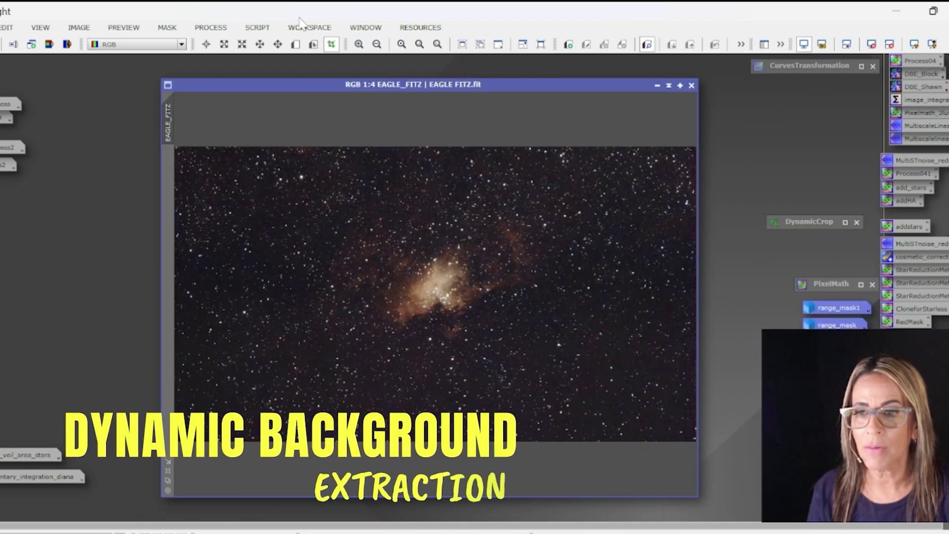
# Step: Run the GraXpert script on EAGLE_FITZ with Subtraction correction, then re-stretch and zoom to inspect
pyautogui.click(258, 28)
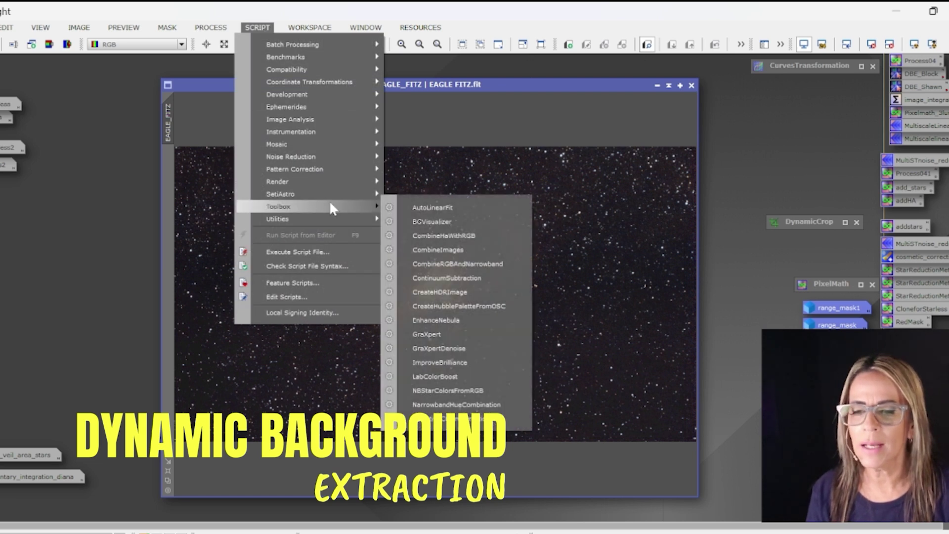
pyautogui.moveTo(330, 218)
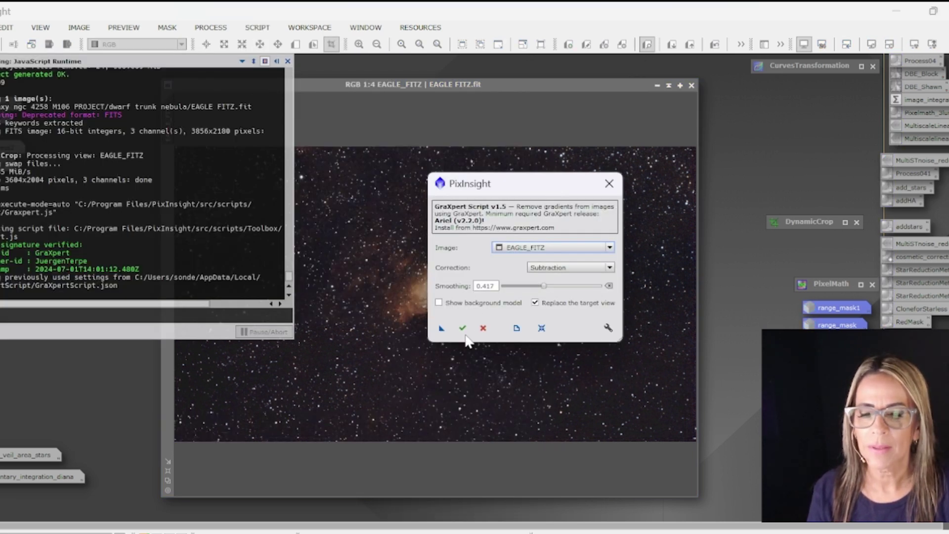
pyautogui.click(463, 328)
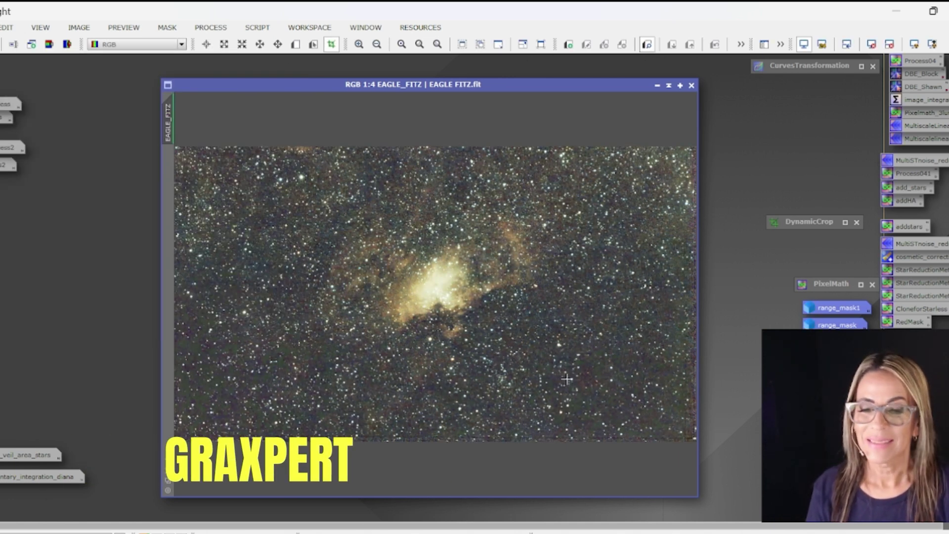
pyautogui.click(889, 44)
pyautogui.scroll(-1, 491, 299)
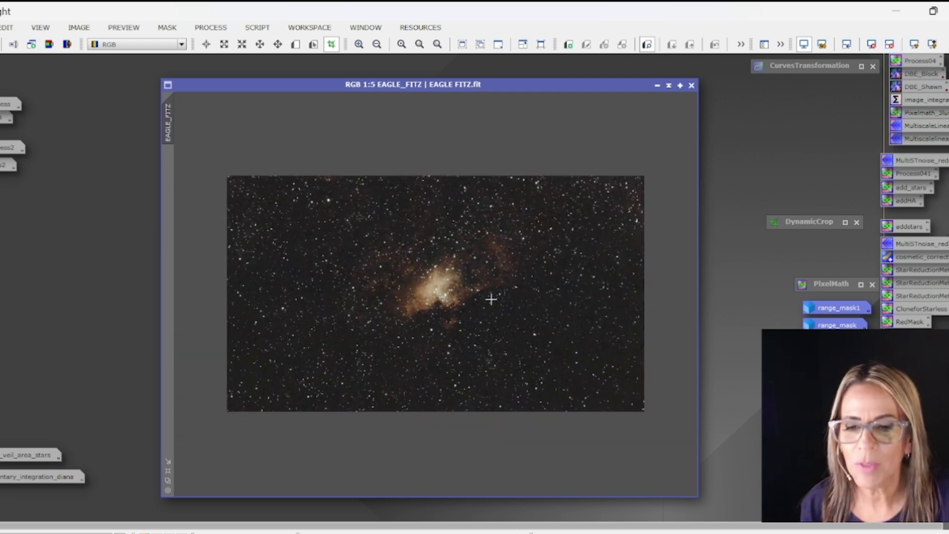
pyautogui.scroll(3, 491, 299)
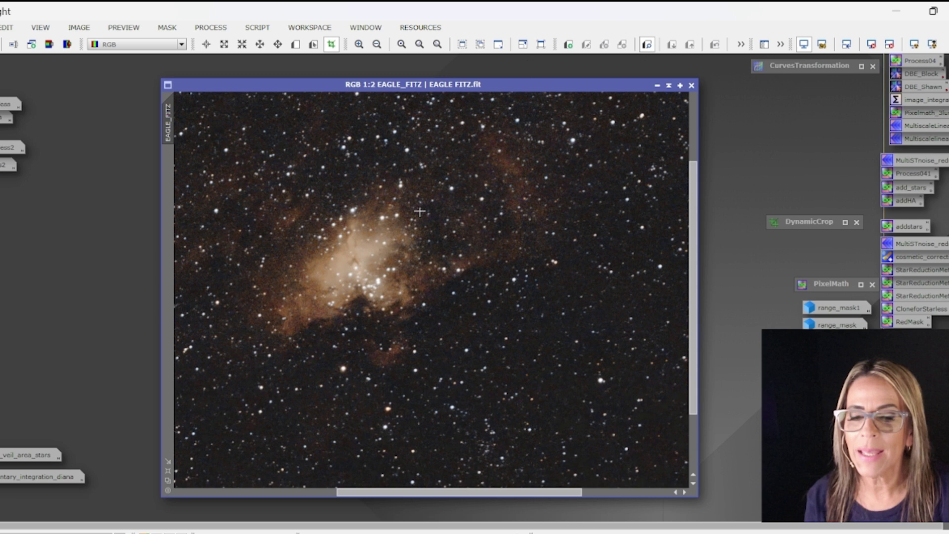
# Step: Apply BlurXTerminator to EAGLE_FITZ with star and nonstellar sharpening at 0.50
pyautogui.click(210, 27)
pyautogui.moveTo(274, 18)
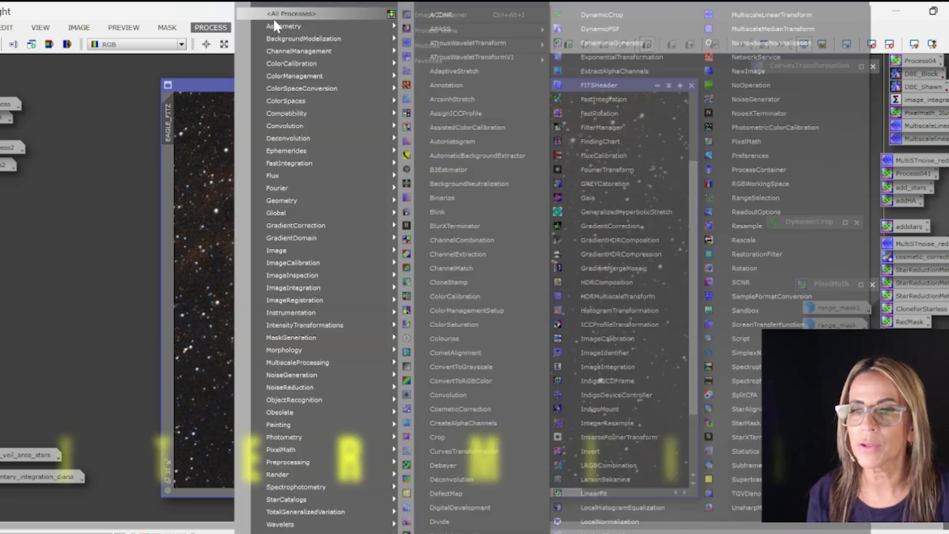
pyautogui.click(467, 225)
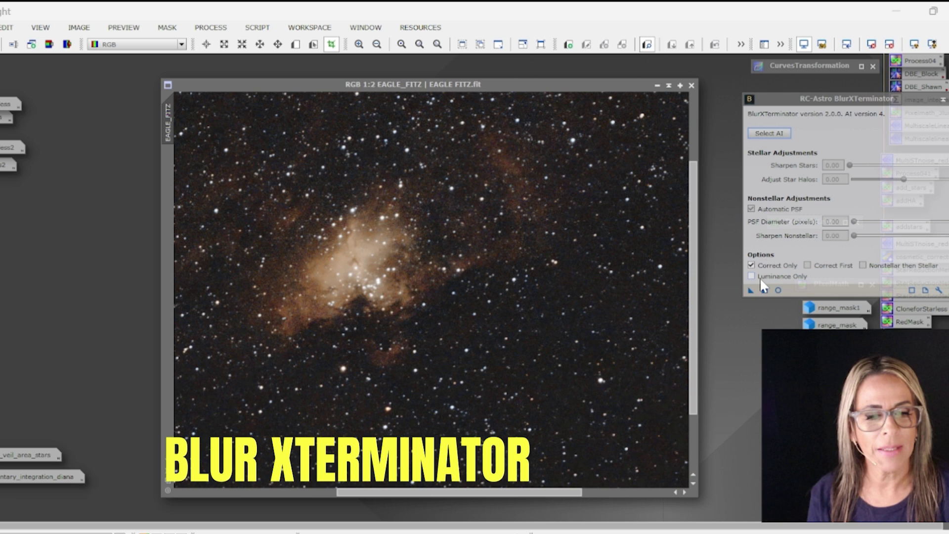
pyautogui.click(751, 265)
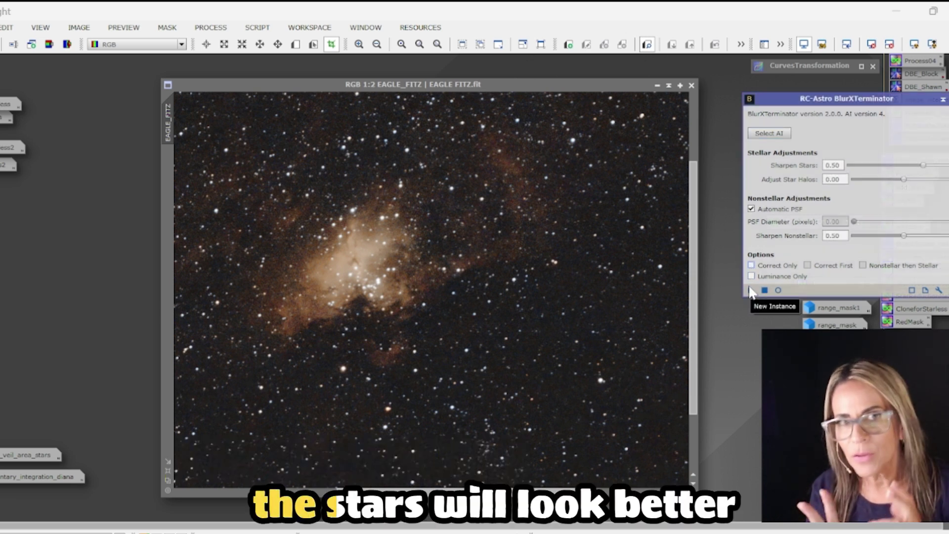
pyautogui.moveTo(750, 292); pyautogui.dragTo(477, 286)
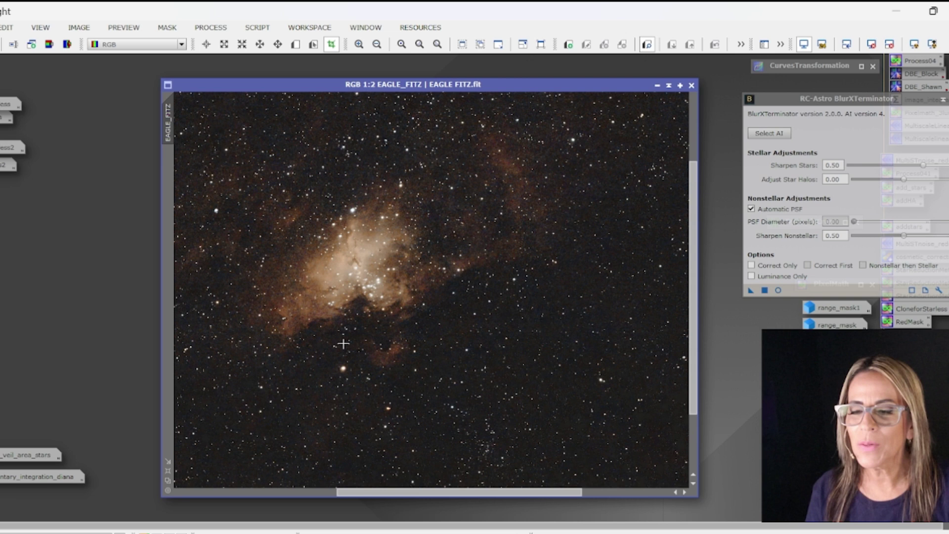
# Step: Zoom in and undo to compare against the unsharpened image, then shade BlurXTerminator aside
pyautogui.moveTo(436, 492); pyautogui.dragTo(402, 492)
pyautogui.scroll(3, 410, 256)
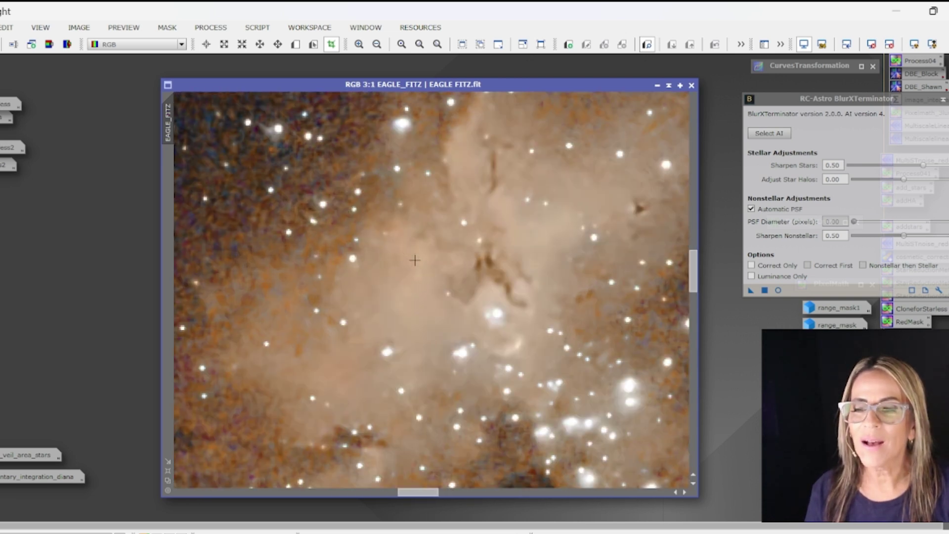
pyautogui.scroll(-1, 415, 260)
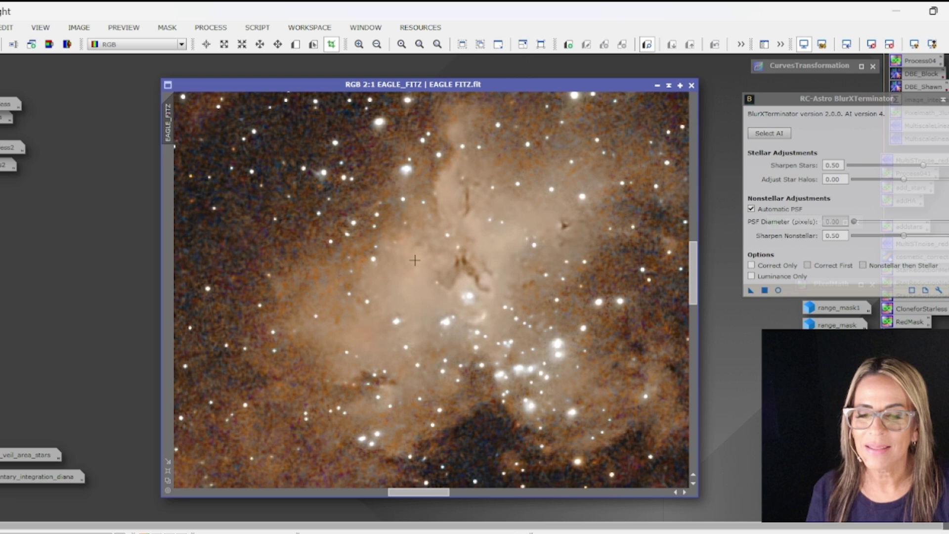
pyautogui.scroll(-1, 414, 260)
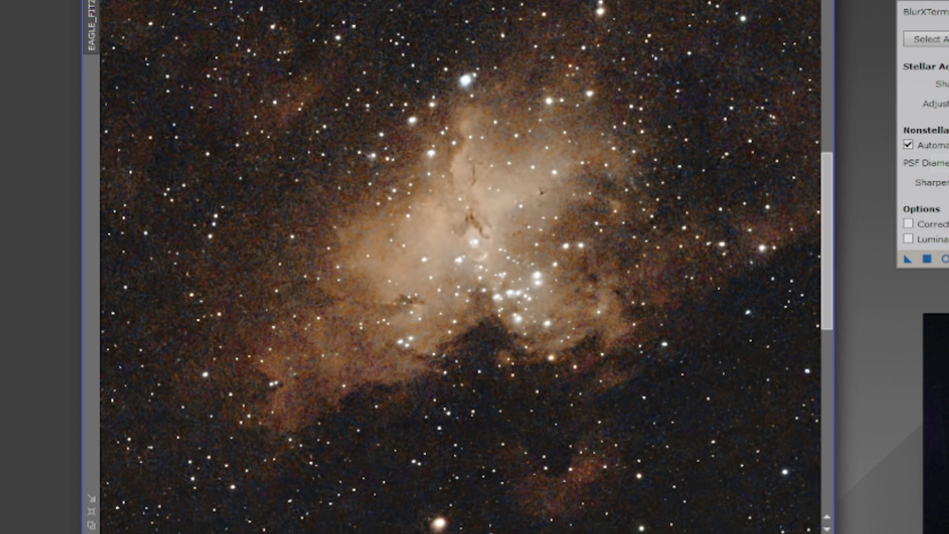
pyautogui.hotkey('ctrl', 'z')
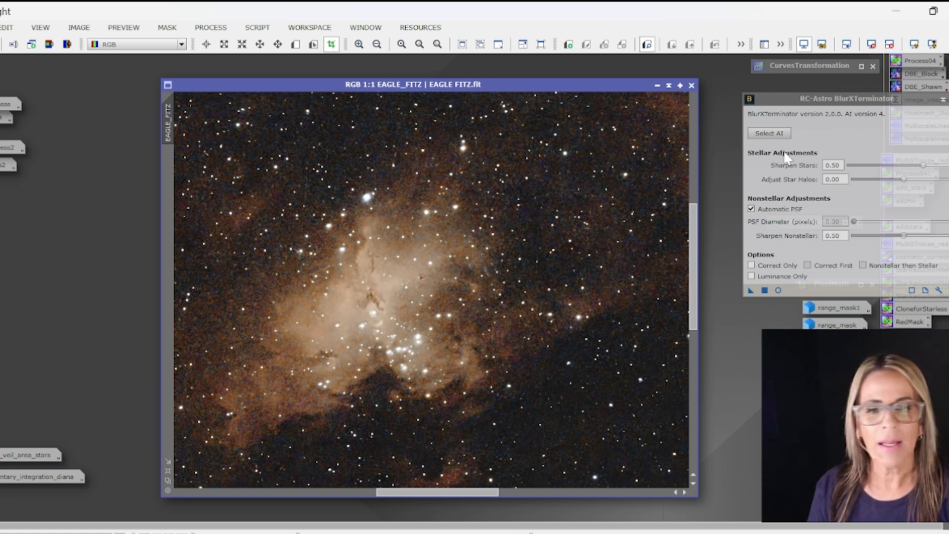
pyautogui.click(943, 100)
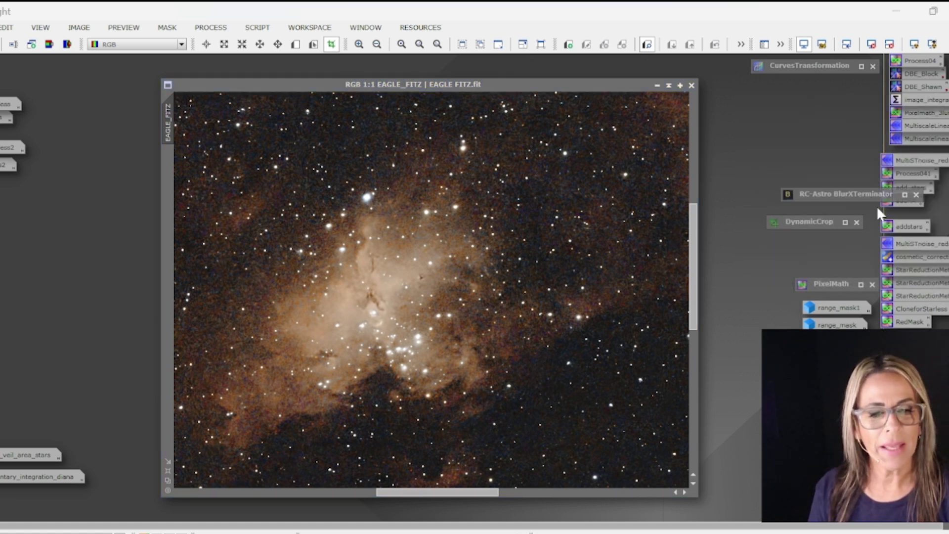
pyautogui.moveTo(827, 195)
pyautogui.mouseDown()
pyautogui.moveTo(794, 73)
pyautogui.moveTo(786, 87)
pyautogui.mouseUp()
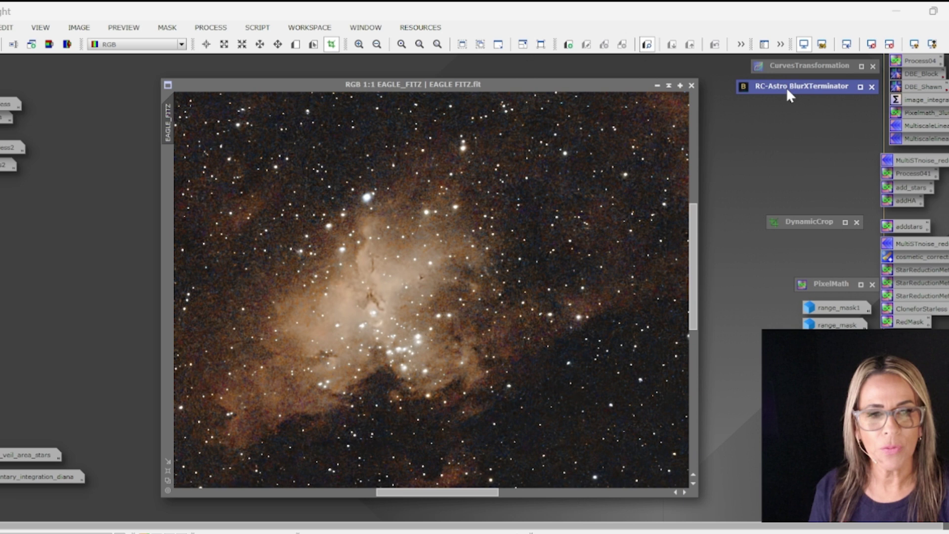
# Step: Apply NoiseXTerminator with Denoise 0.86 and Detail 0.20 to EAGLE_FITZ
pyautogui.click(211, 27)
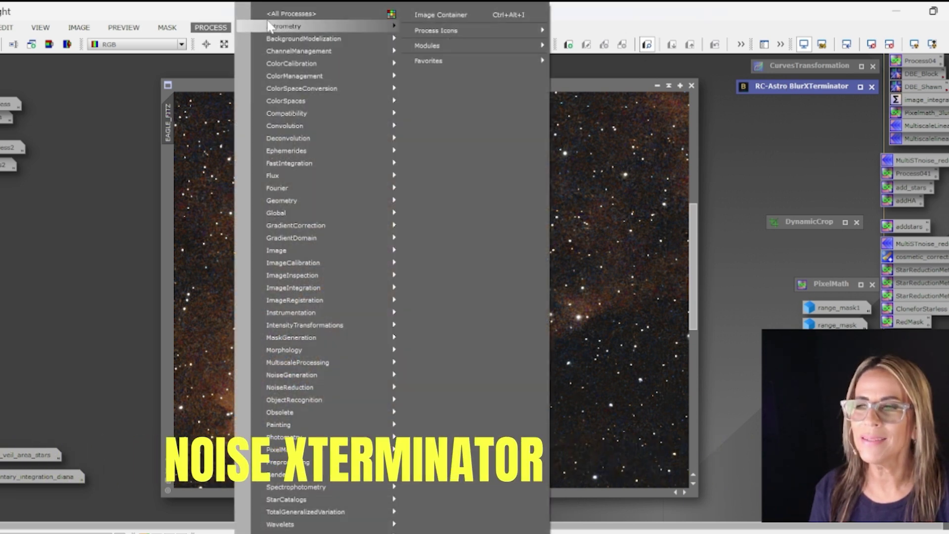
pyautogui.click(681, 351)
pyautogui.moveTo(687, 341); pyautogui.dragTo(835, 147)
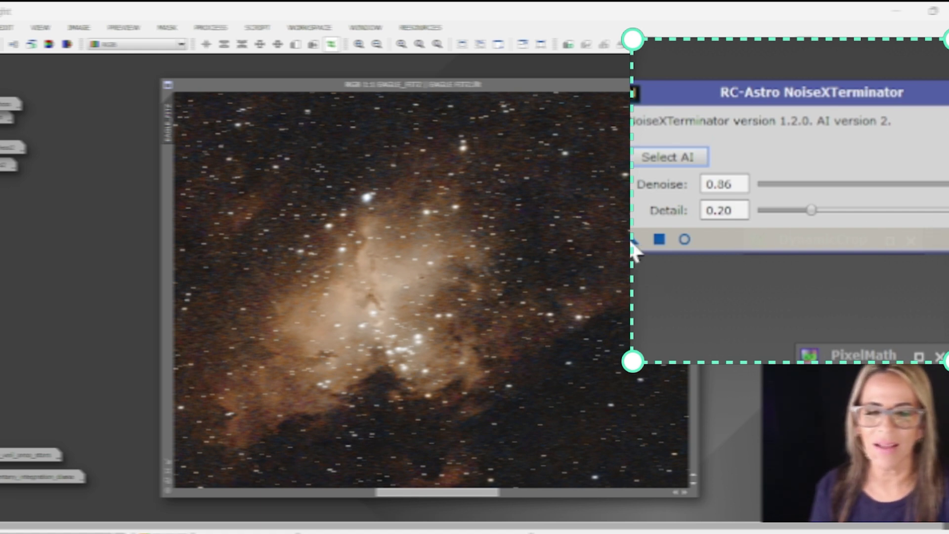
pyautogui.moveTo(708, 221); pyautogui.dragTo(456, 262)
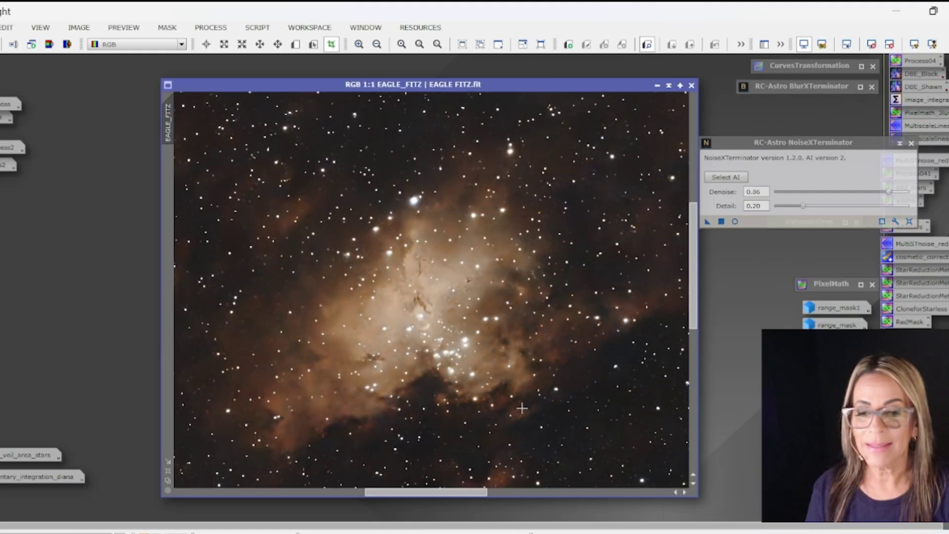
# Step: Zoom in to inspect the smoother nebula, then collapse the NoiseXTerminator dialog
pyautogui.scroll(1, 450, 374)
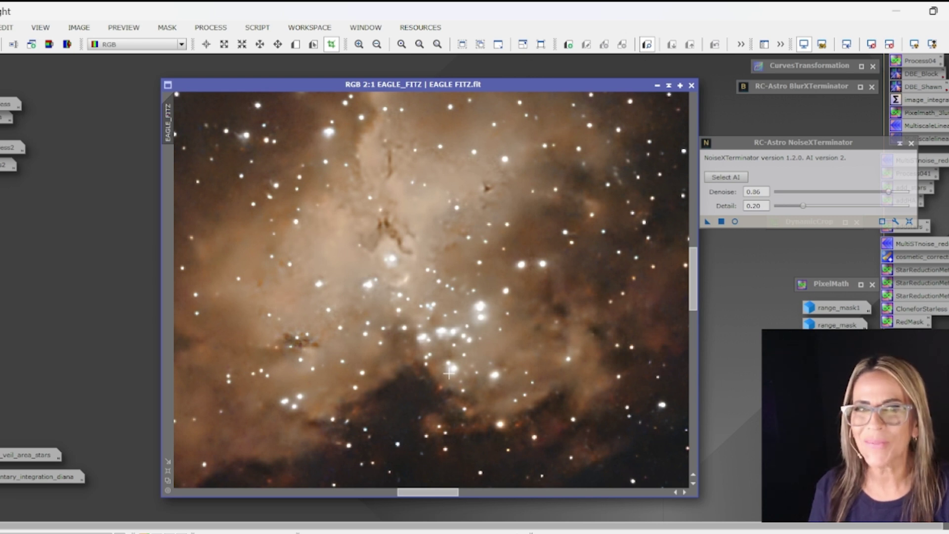
pyautogui.scroll(-1, 450, 373)
pyautogui.scroll(-1, 450, 373)
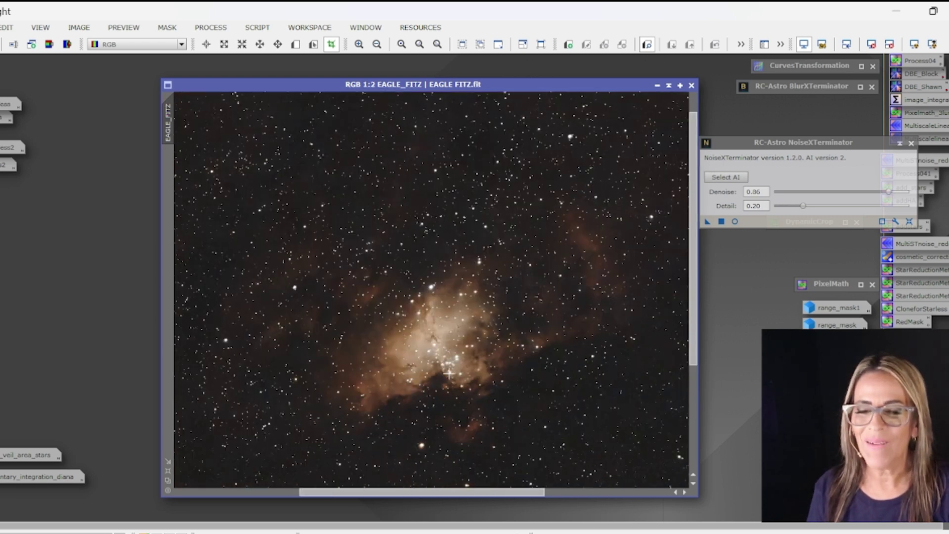
pyautogui.moveTo(697, 269); pyautogui.dragTo(697, 303)
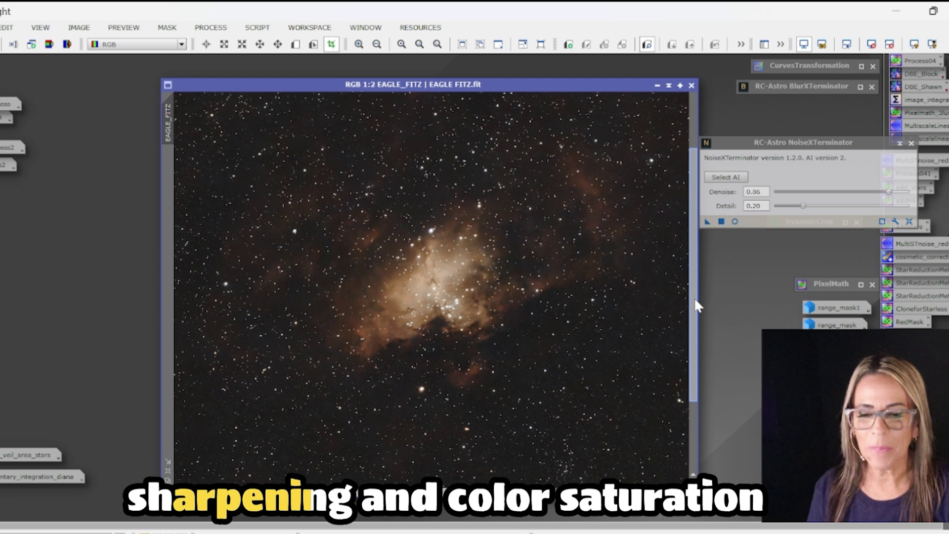
pyautogui.scroll(1, 509, 319)
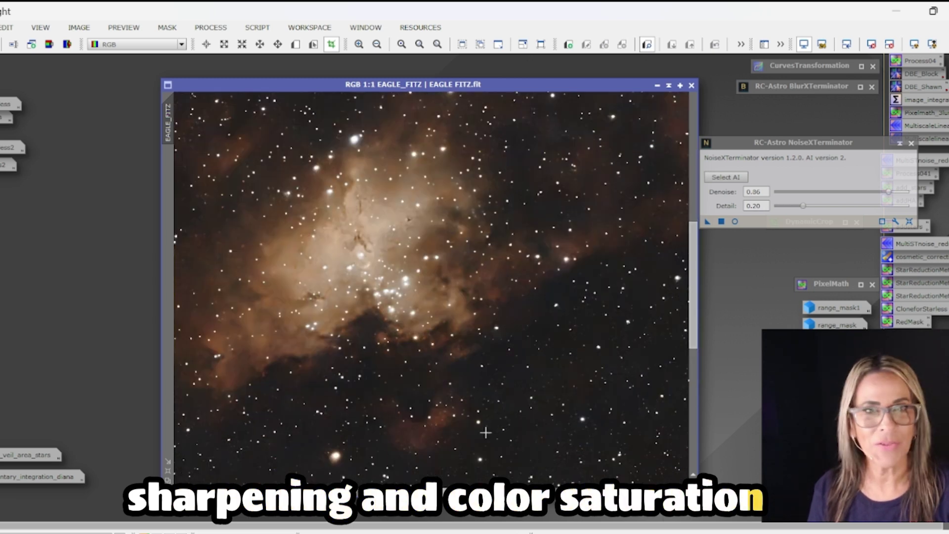
pyautogui.moveTo(468, 493); pyautogui.dragTo(459, 495)
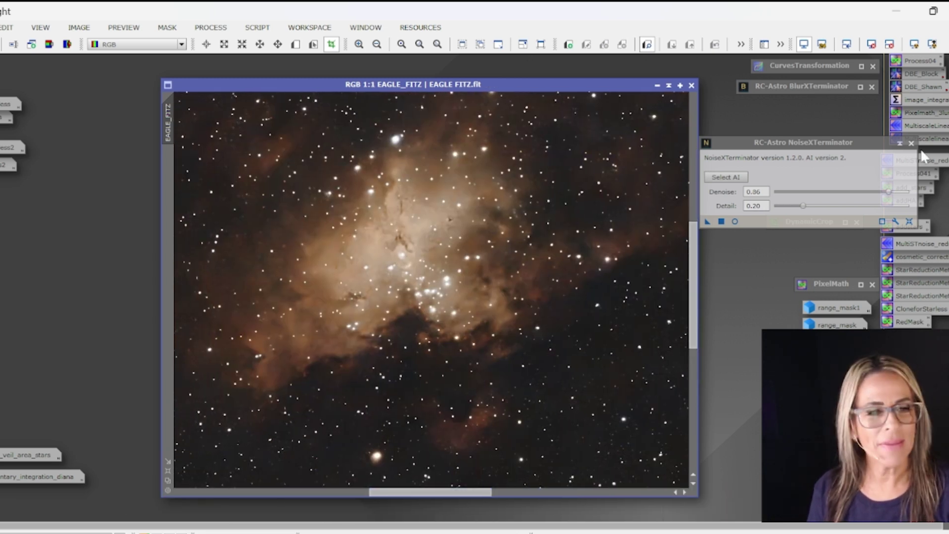
pyautogui.click(899, 143)
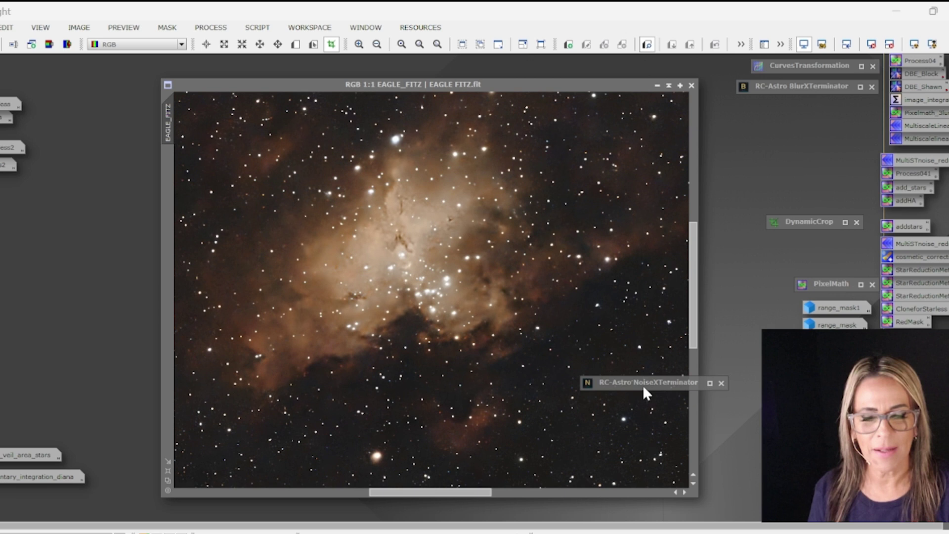
# Step: Dock the shaded NoiseXTerminator bar and run StarXTerminator on EAGLE_FITZ, creating EAGLE_FITZ_stars
pyautogui.moveTo(644, 388)
pyautogui.mouseDown()
pyautogui.moveTo(708, 304)
pyautogui.moveTo(801, 94)
pyautogui.moveTo(797, 99)
pyautogui.mouseUp()
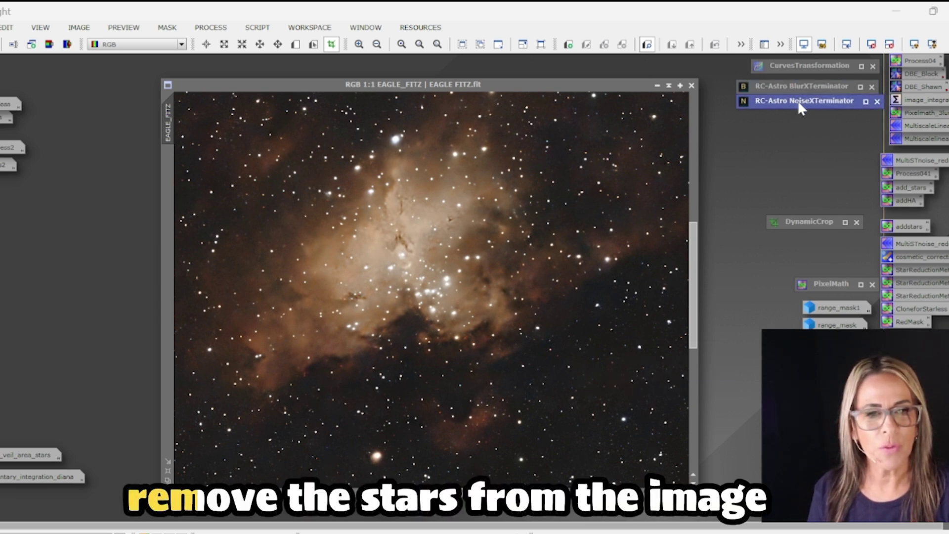
pyautogui.click(197, 31)
pyautogui.moveTo(277, 13)
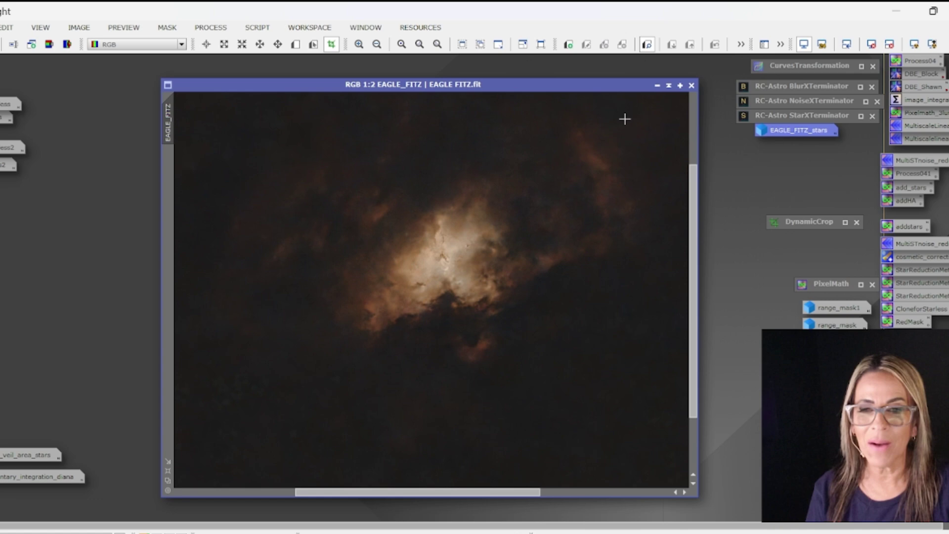
pyautogui.scroll(1, 426, 220)
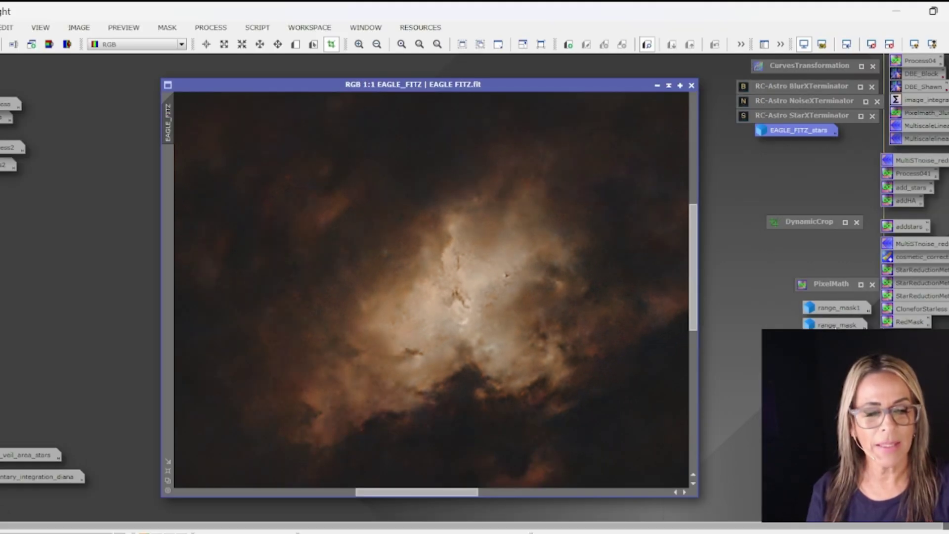
# Step: Apply range_mask as a mask on EAGLE_FITZ, minimise it, and zoom to check coverage
pyautogui.doubleClick(836, 324)
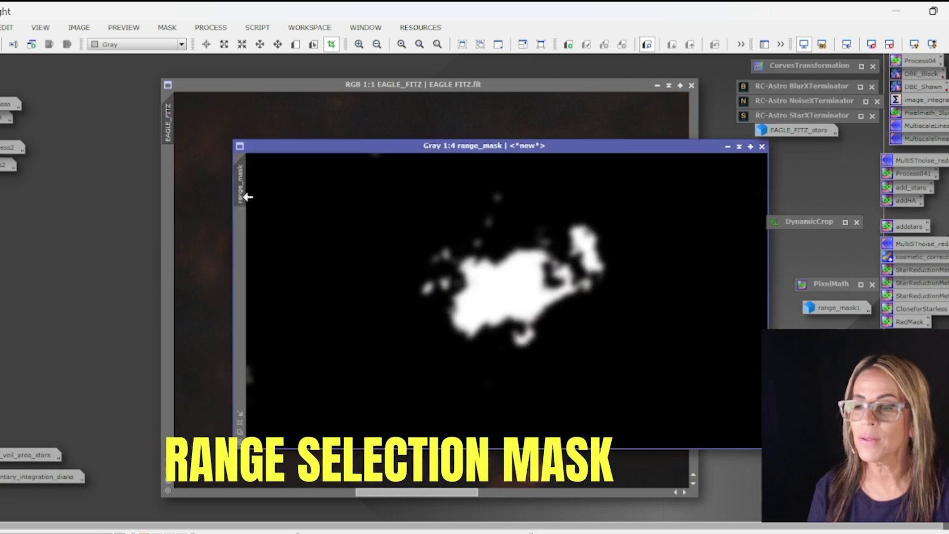
pyautogui.moveTo(247, 197); pyautogui.dragTo(169, 197)
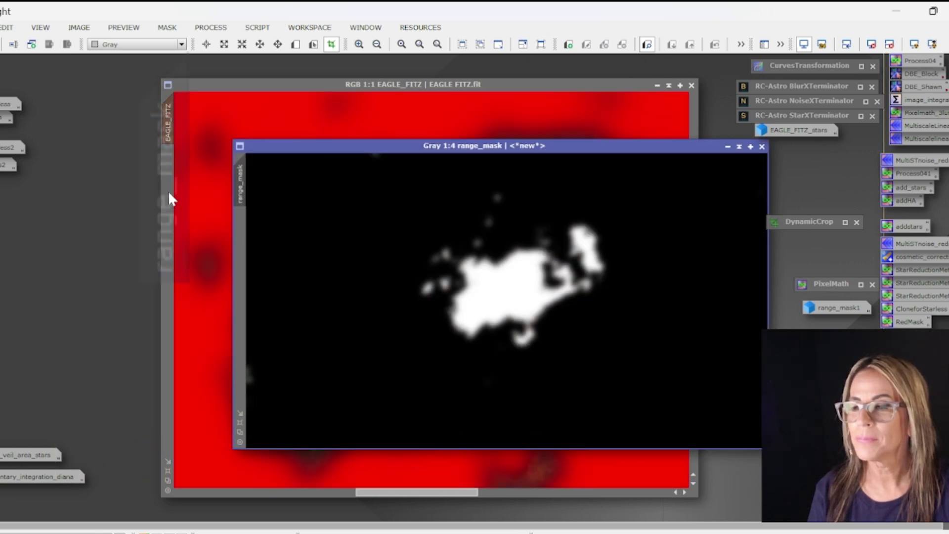
pyautogui.click(727, 146)
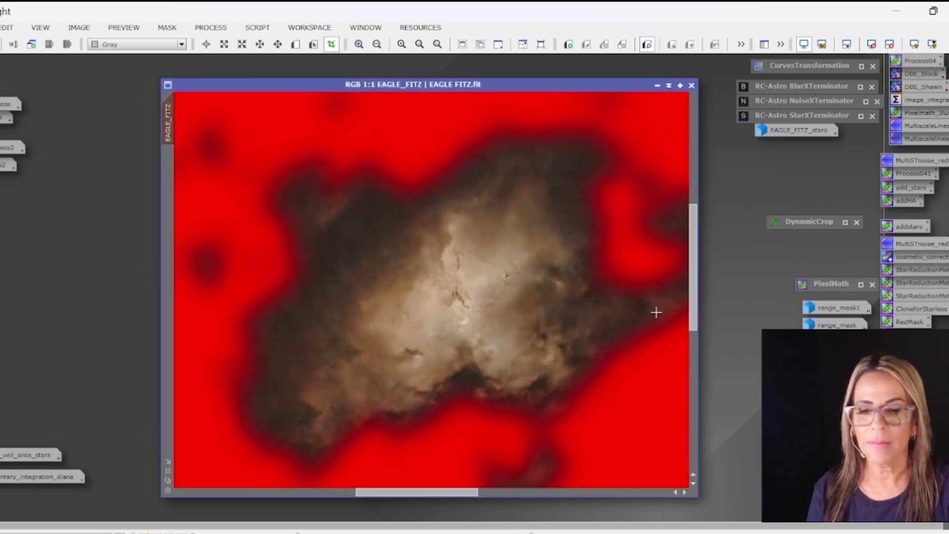
pyautogui.scroll(1, 519, 345)
pyautogui.scroll(-3, 498, 341)
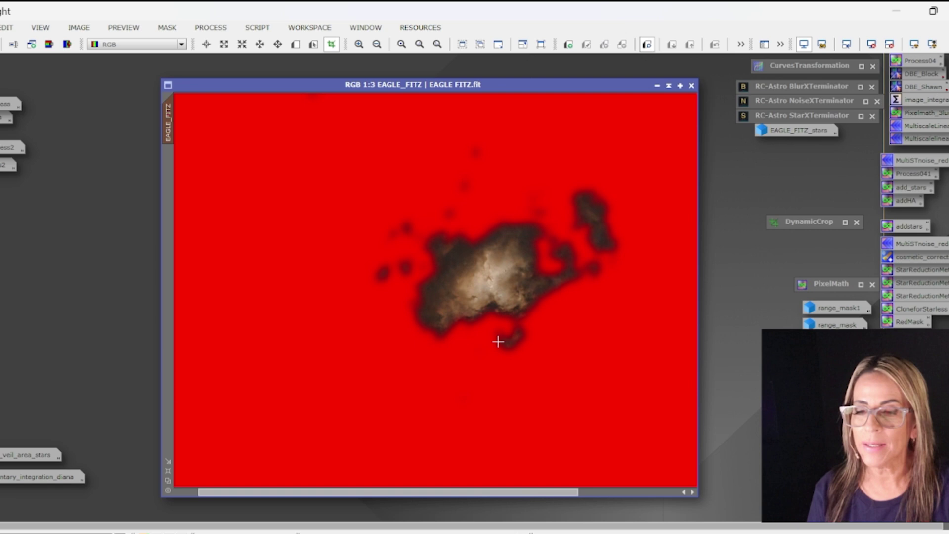
pyautogui.scroll(2, 498, 342)
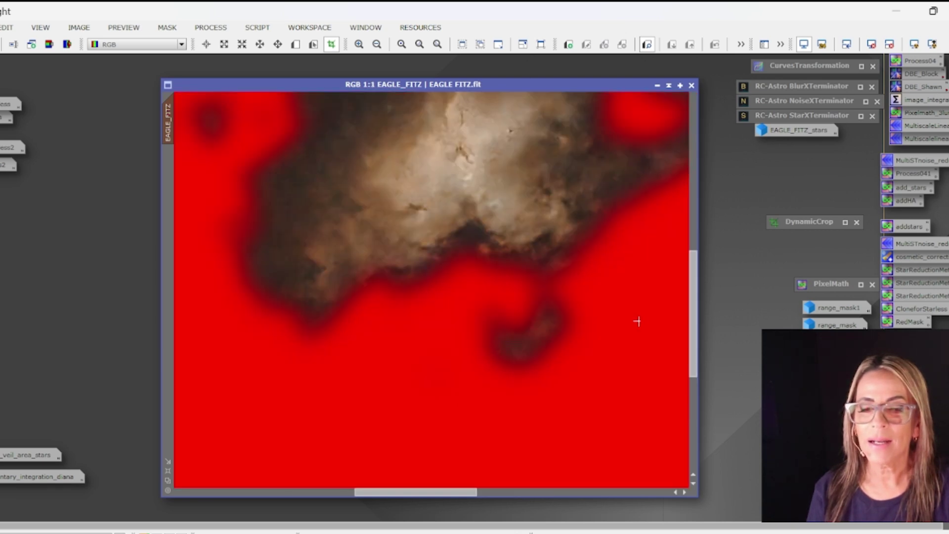
pyautogui.moveTo(696, 328); pyautogui.dragTo(697, 277)
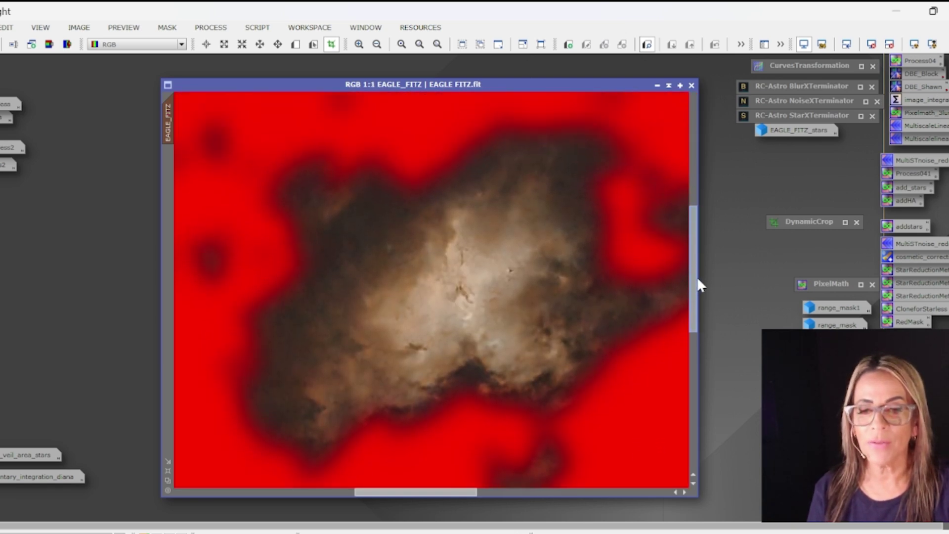
pyautogui.moveTo(434, 492); pyautogui.dragTo(440, 492)
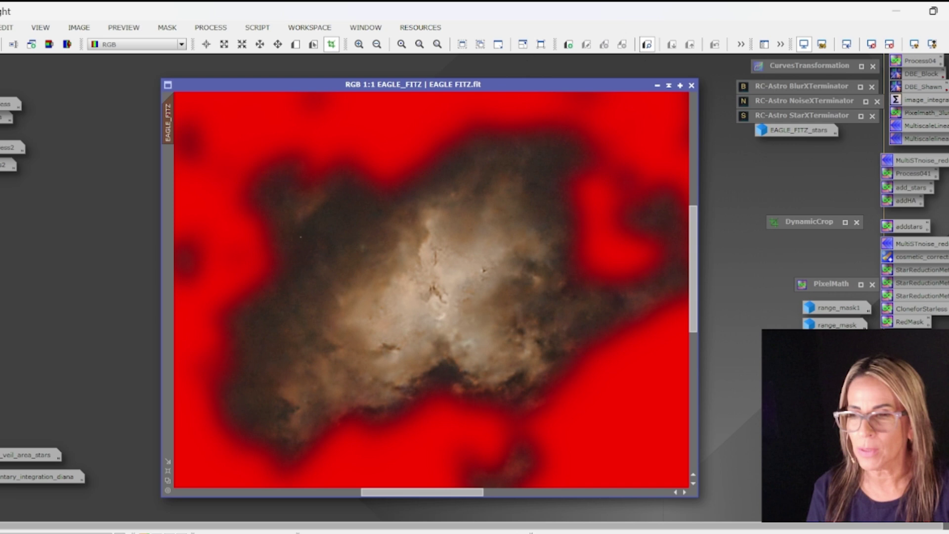
# Step: Open CurvesTransformation, hide the mask overlay, and set a real-time preview around the nebula core
pyautogui.doubleClick(809, 65)
pyautogui.hotkey('ctrl', 'k')
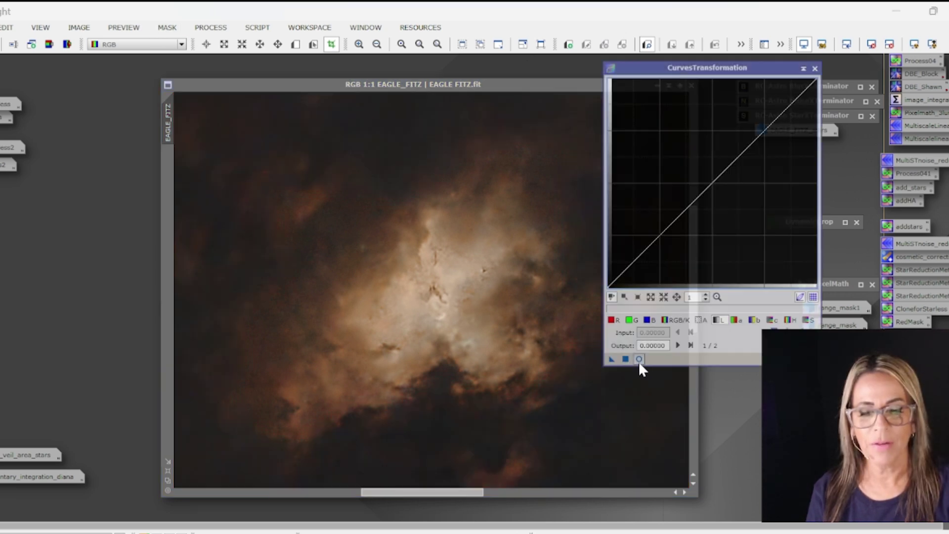
pyautogui.click(639, 359)
pyautogui.moveTo(215, 210); pyautogui.dragTo(431, 127)
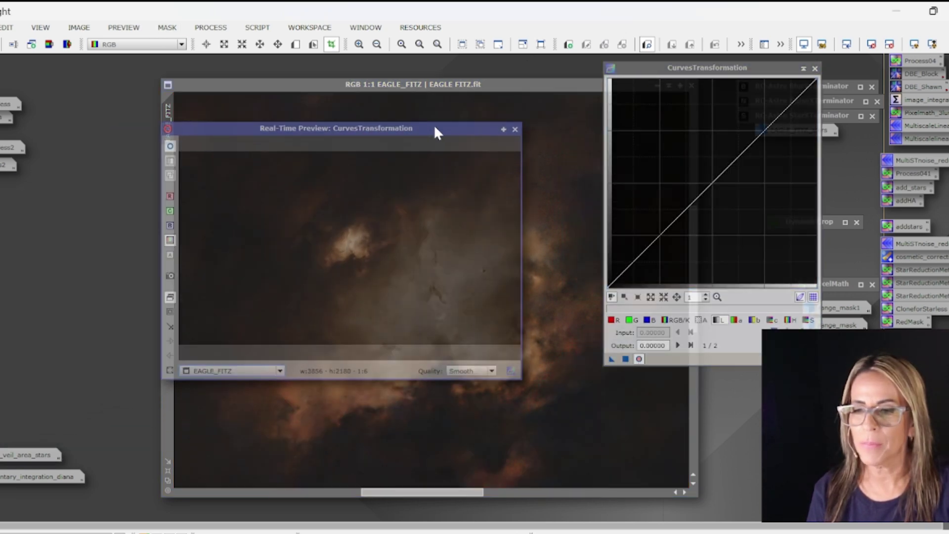
pyautogui.click(170, 311)
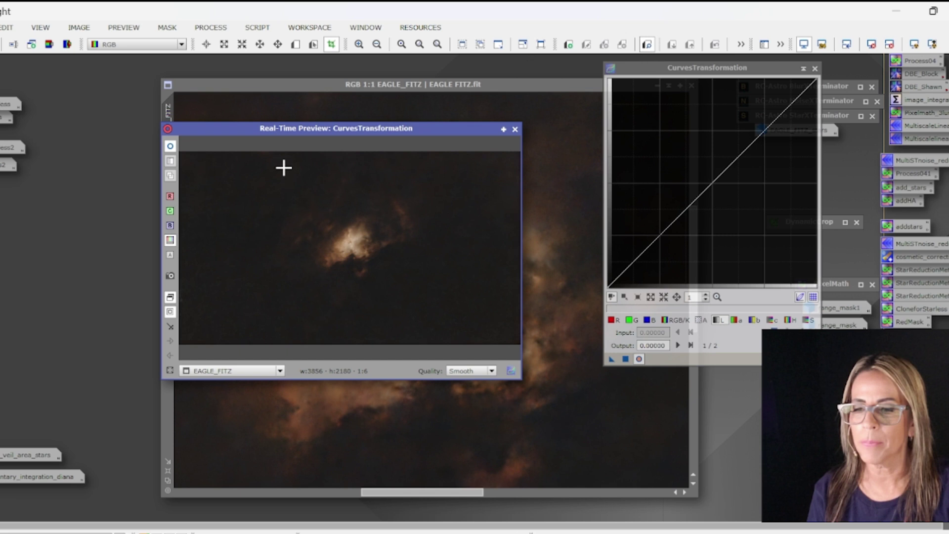
pyautogui.moveTo(284, 167); pyautogui.dragTo(419, 288)
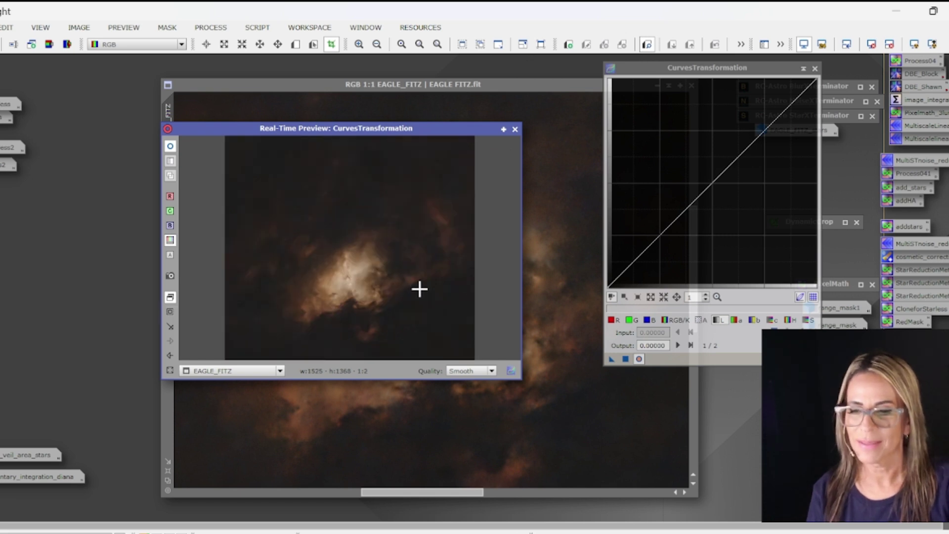
# Step: Raise the S (saturation) curve with two points and apply it to EAGLE_FITZ
pyautogui.click(809, 320)
pyautogui.moveTo(755, 139); pyautogui.dragTo(736, 93)
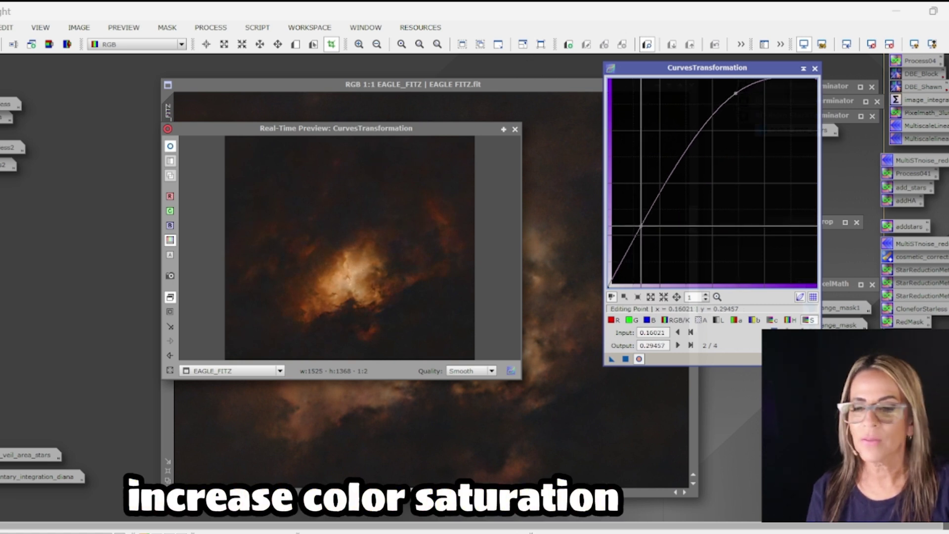
pyautogui.click(648, 231)
pyautogui.moveTo(648, 232); pyautogui.dragTo(665, 215)
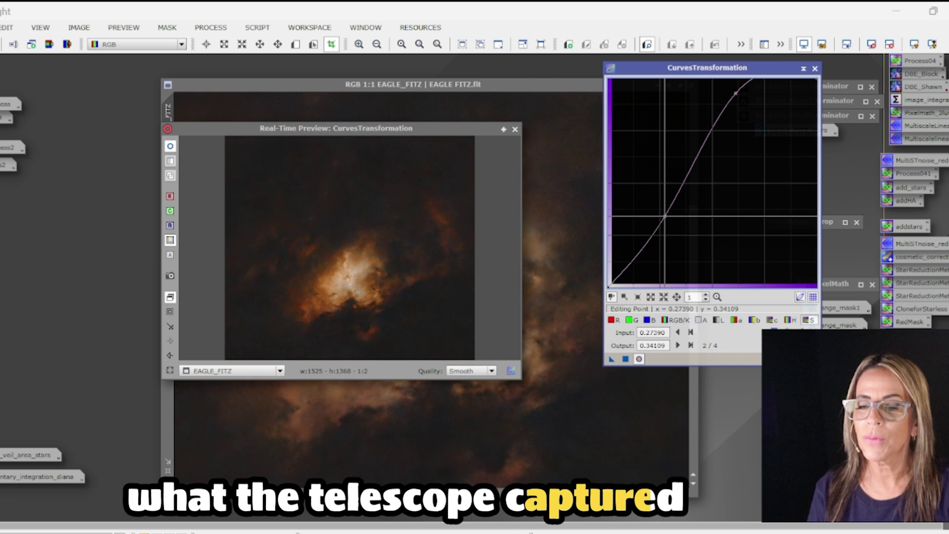
pyautogui.moveTo(467, 128); pyautogui.dragTo(263, 114)
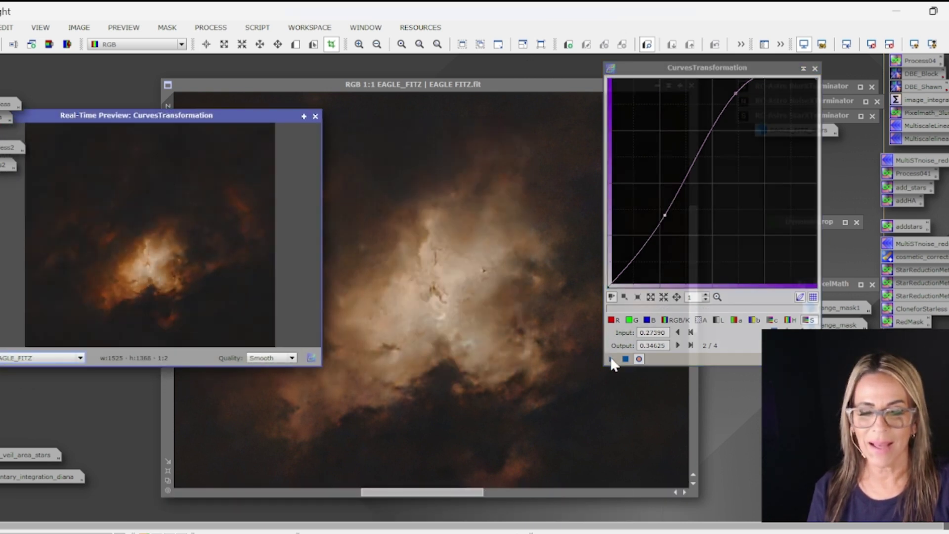
pyautogui.moveTo(612, 360); pyautogui.dragTo(487, 267)
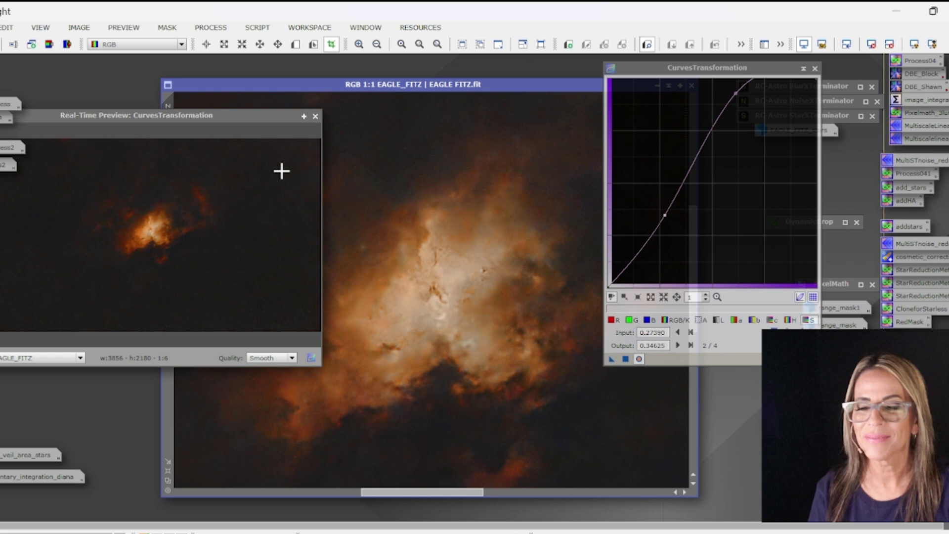
# Step: Close the preview, move the curves window aside, and zoom to inspect the richer colours
pyautogui.click(315, 117)
pyautogui.moveTo(675, 73); pyautogui.dragTo(778, 79)
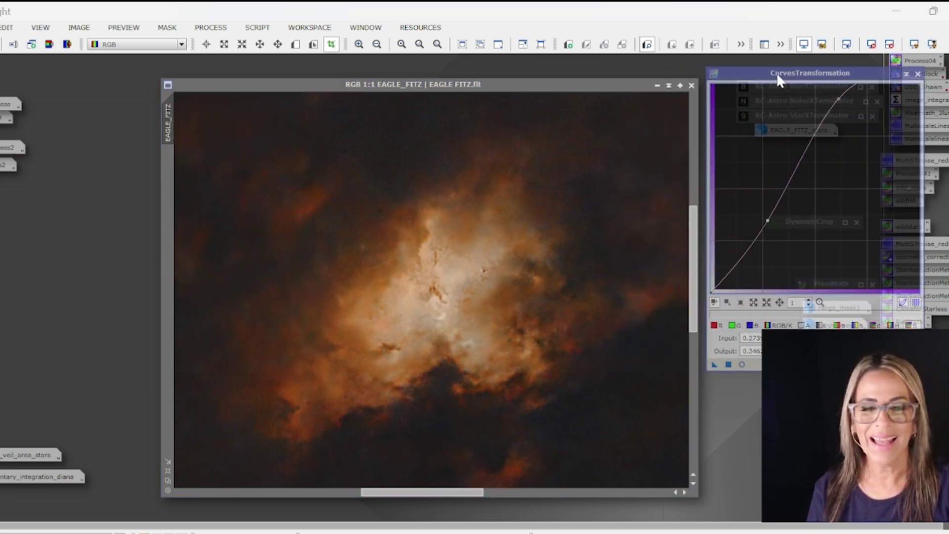
pyautogui.click(491, 290)
pyautogui.scroll(-1, 492, 290)
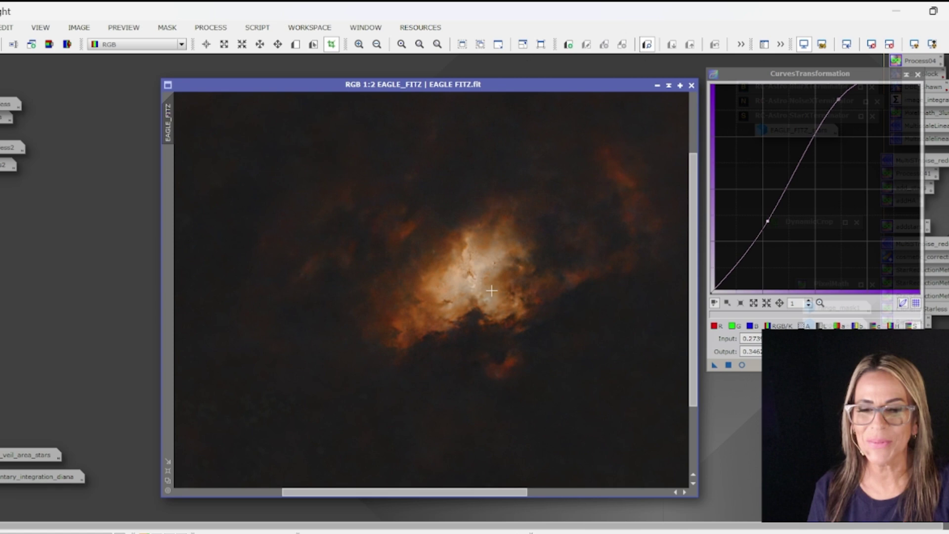
pyautogui.scroll(1, 491, 290)
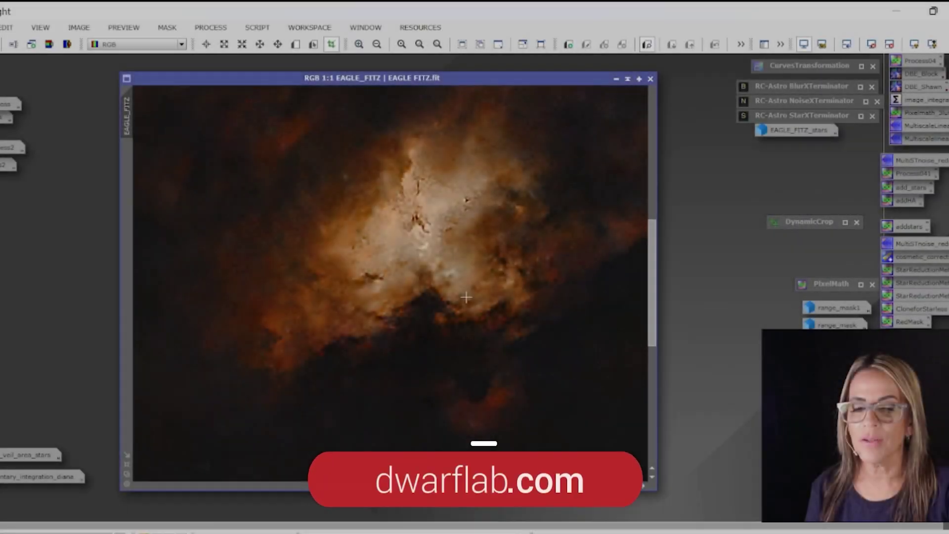
pyautogui.scroll(-1, 466, 297)
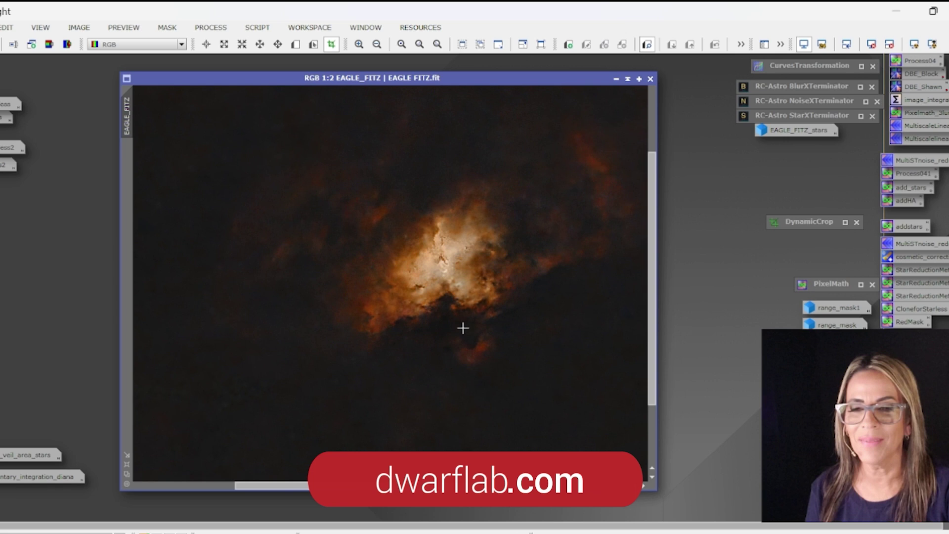
# Step: Blend stars back with PixelMath ~((~starless4)*(~stars4)) applied to starless4, then close PixelMath
pyautogui.moveTo(409, 505); pyautogui.dragTo(426, 499)
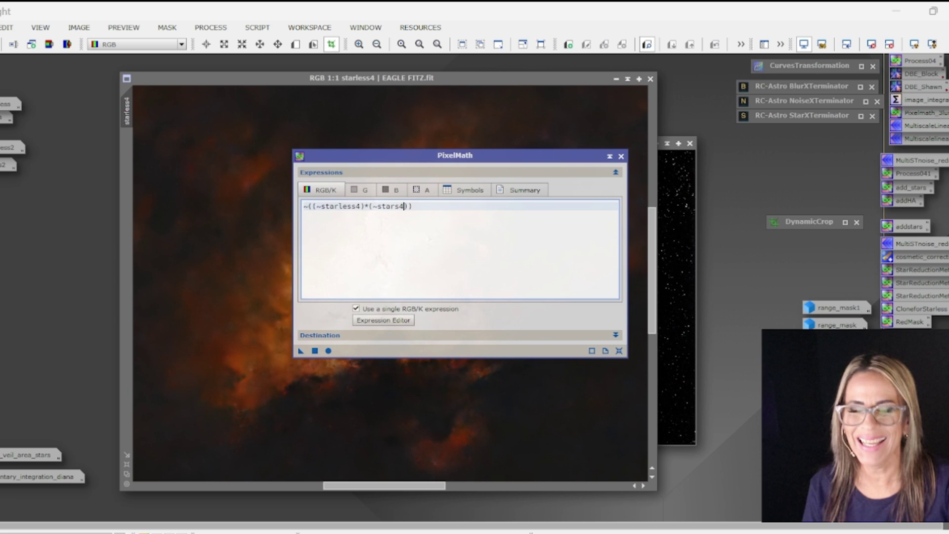
pyautogui.moveTo(459, 156); pyautogui.dragTo(760, 152)
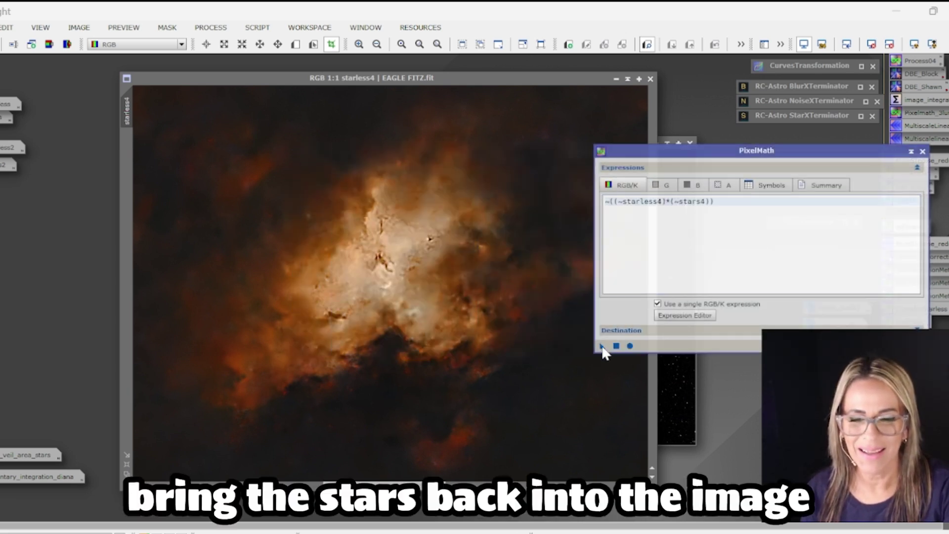
pyautogui.moveTo(603, 347); pyautogui.dragTo(401, 321)
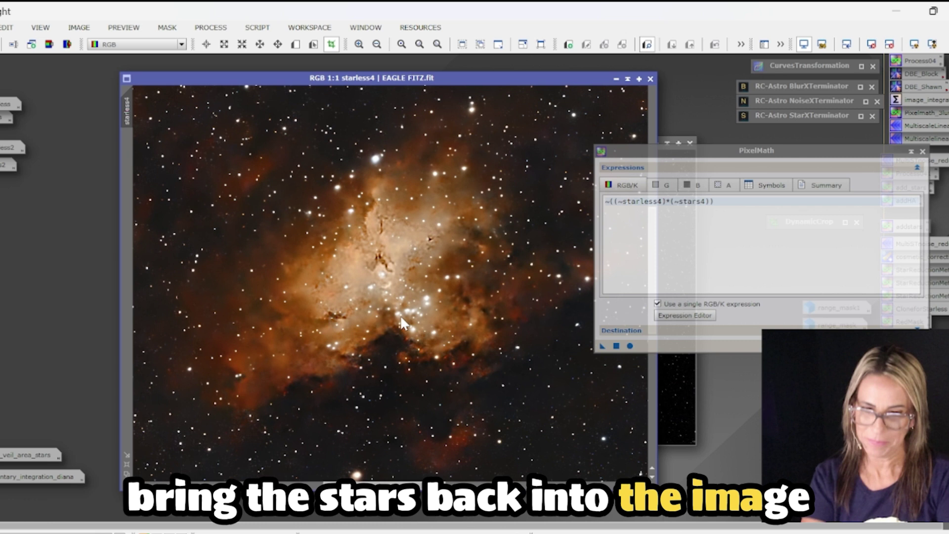
pyautogui.scroll(-2, 402, 311)
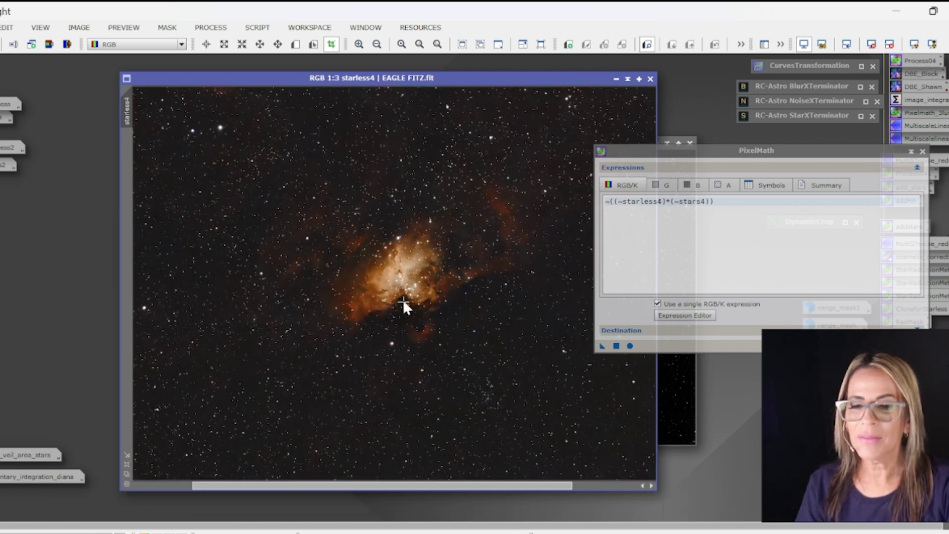
pyautogui.click(923, 151)
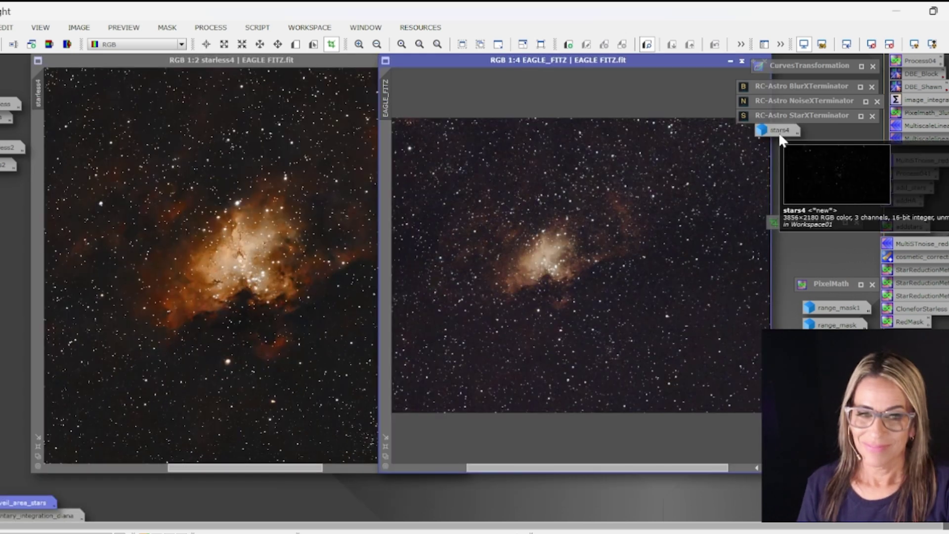
# Step: Move the stars4 image icon aside to clear space for the Andromeda image
pyautogui.moveTo(779, 132); pyautogui.dragTo(858, 131)
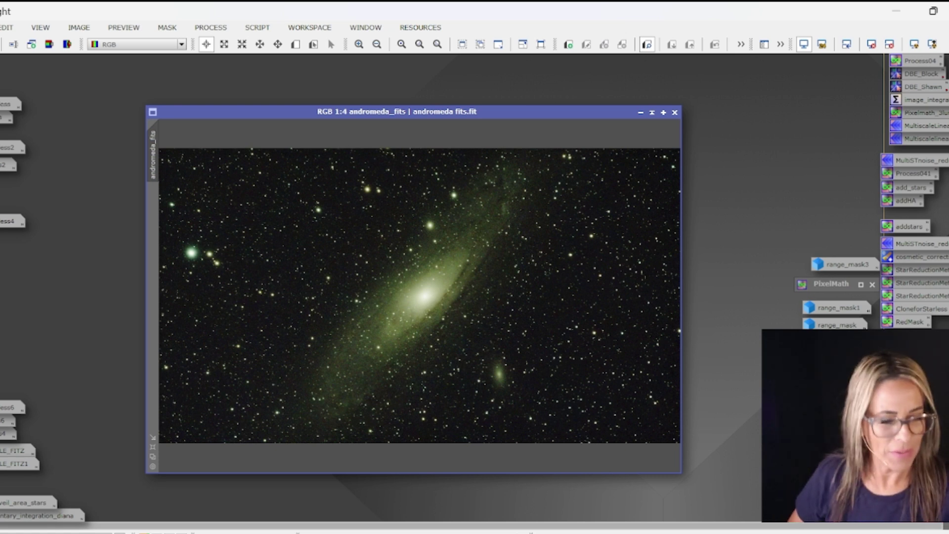
# Step: Apply SCNR (Green, Amount 1.00) to andromeda_fits to remove the green cast
pyautogui.scroll(-5, 474, 286)
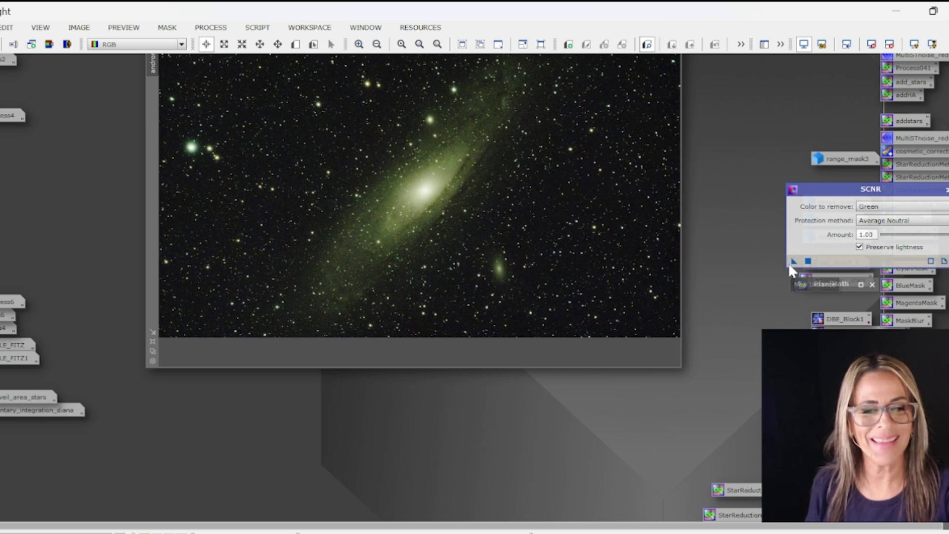
pyautogui.moveTo(794, 261); pyautogui.dragTo(533, 250)
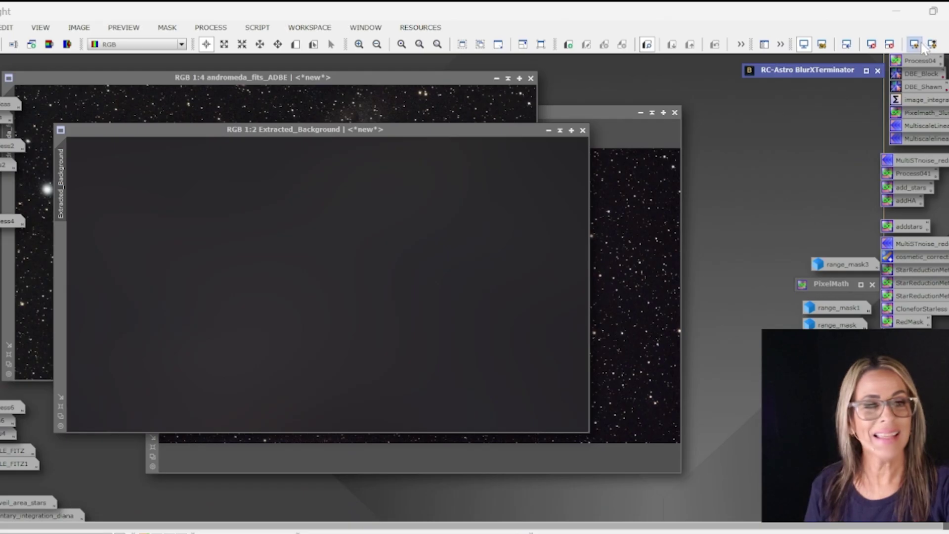
# Step: Inspect and close Extracted_Background, move andromeda_fits aside, and close the Console
pyautogui.hotkey('ctrl', 'a')
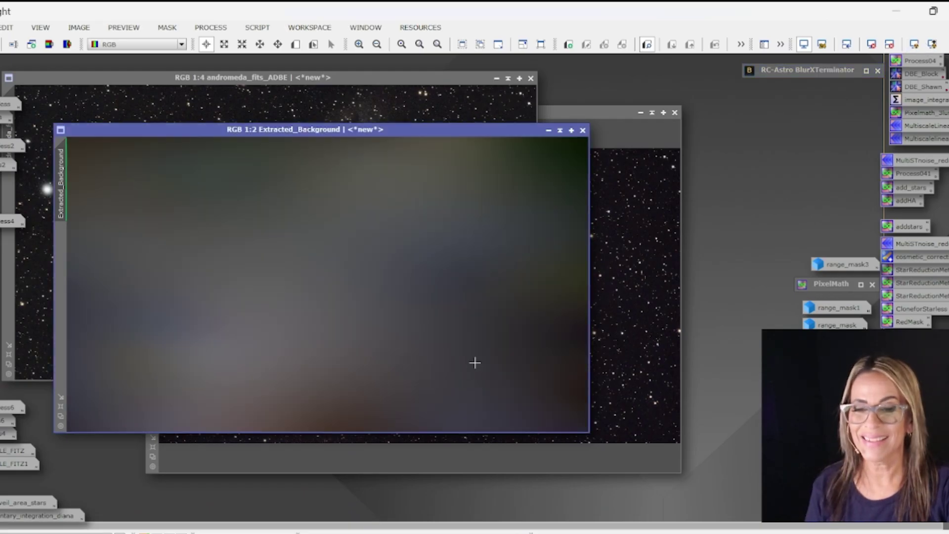
pyautogui.click(583, 130)
pyautogui.moveTo(519, 114); pyautogui.dragTo(695, 89)
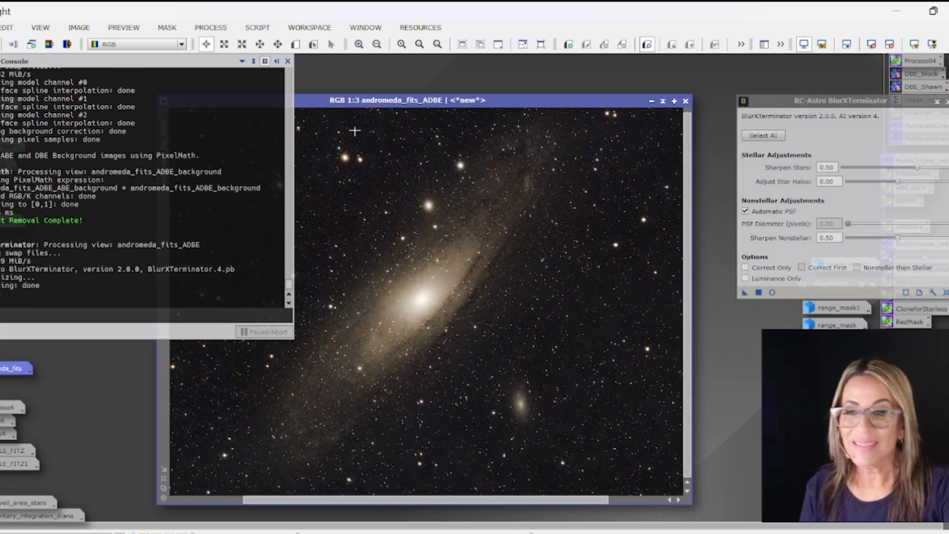
pyautogui.click(288, 62)
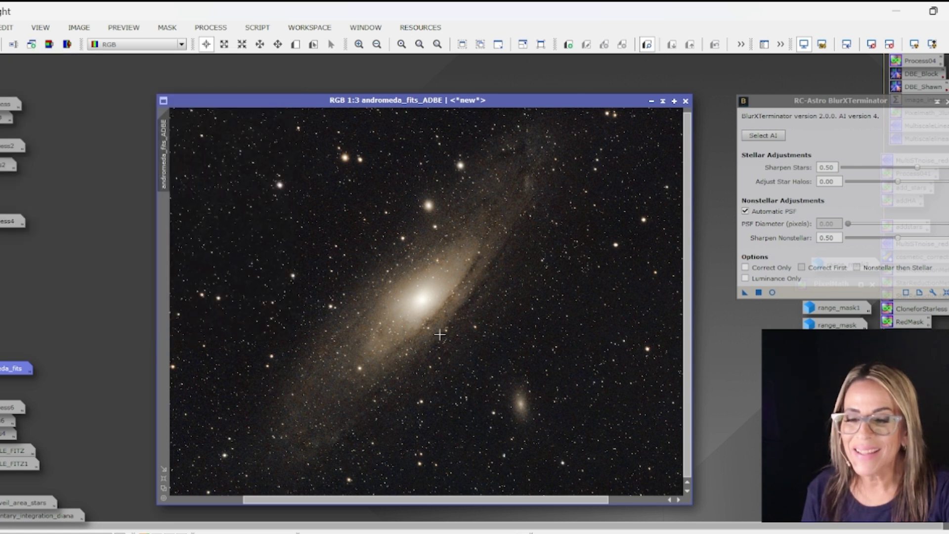
# Step: Compare andromeda_fits_ADBE before and after sharpening by undoing and zooming
pyautogui.scroll(2, 440, 334)
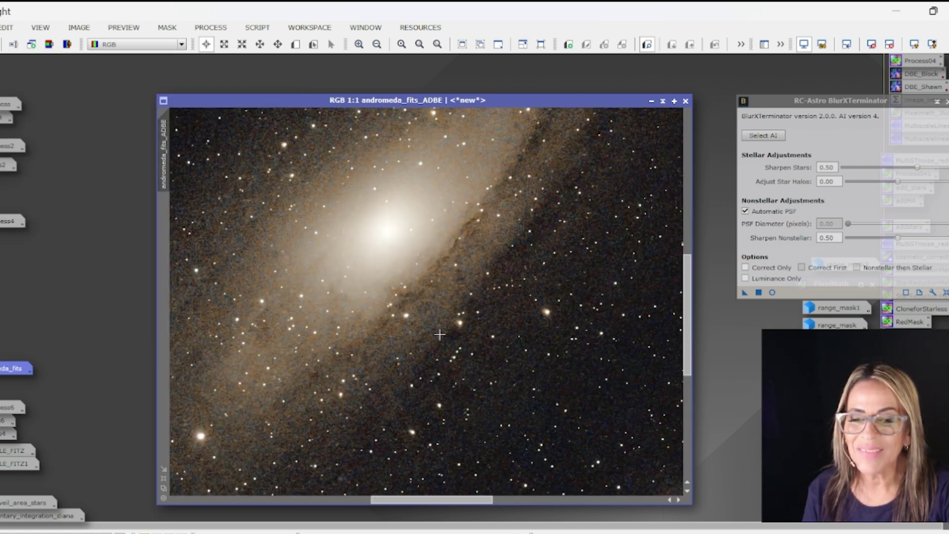
pyautogui.scroll(-2, 440, 335)
pyautogui.scroll(2, 386, 271)
pyautogui.hotkey('ctrl', 'z')
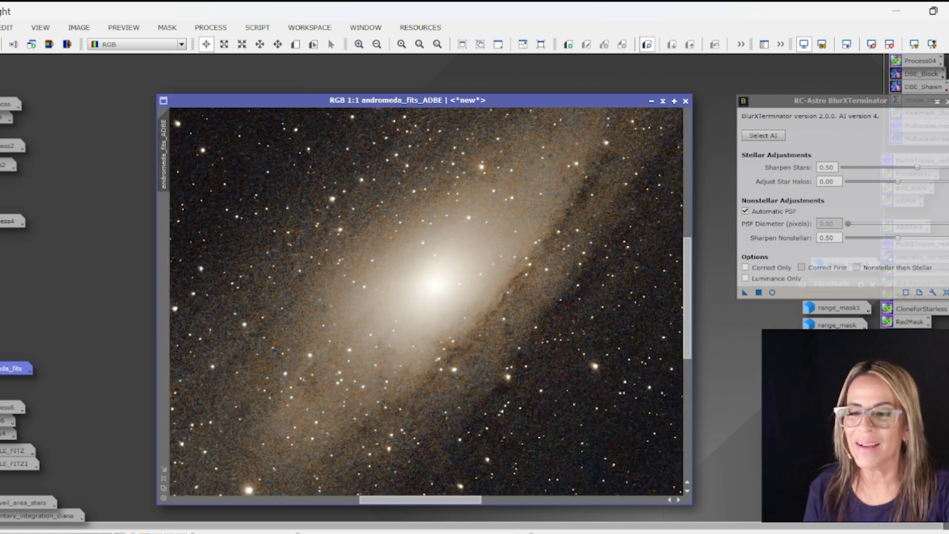
pyautogui.scroll(-1, 464, 255)
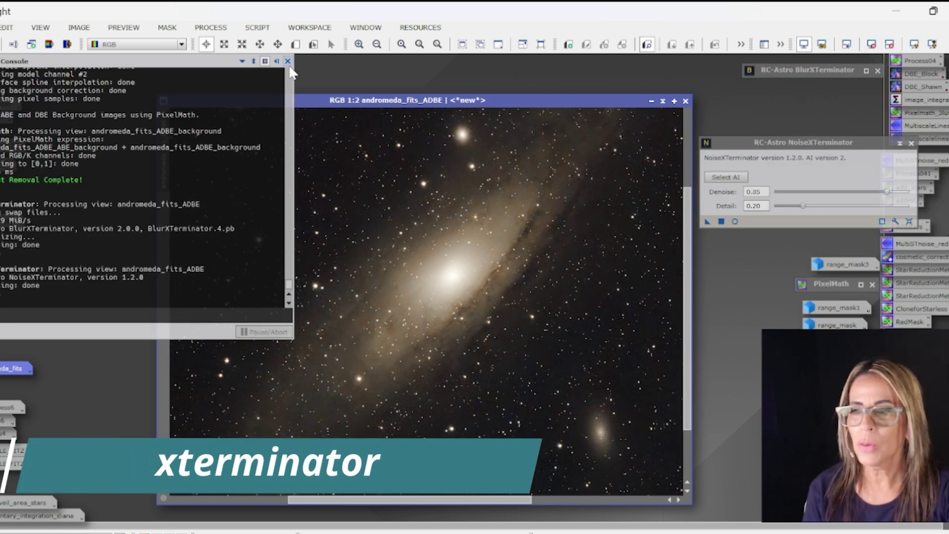
pyautogui.scroll(1, 568, 371)
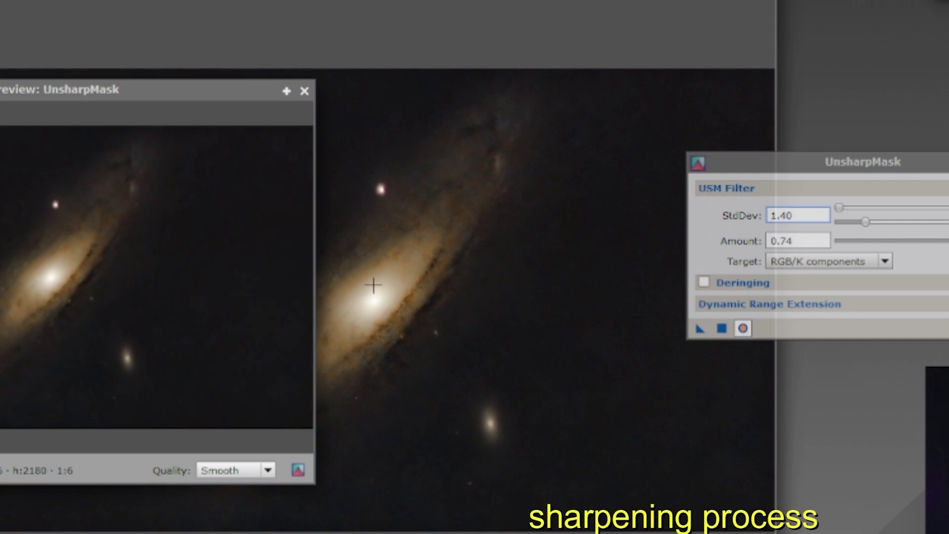
# Step: Raise UnsharpMask StdDev to 16.0 while checking the galaxy core, then resize the Andromeda window
pyautogui.moveTo(95, 92); pyautogui.dragTo(100, 92)
pyautogui.moveTo(290, 133); pyautogui.dragTo(326, 124)
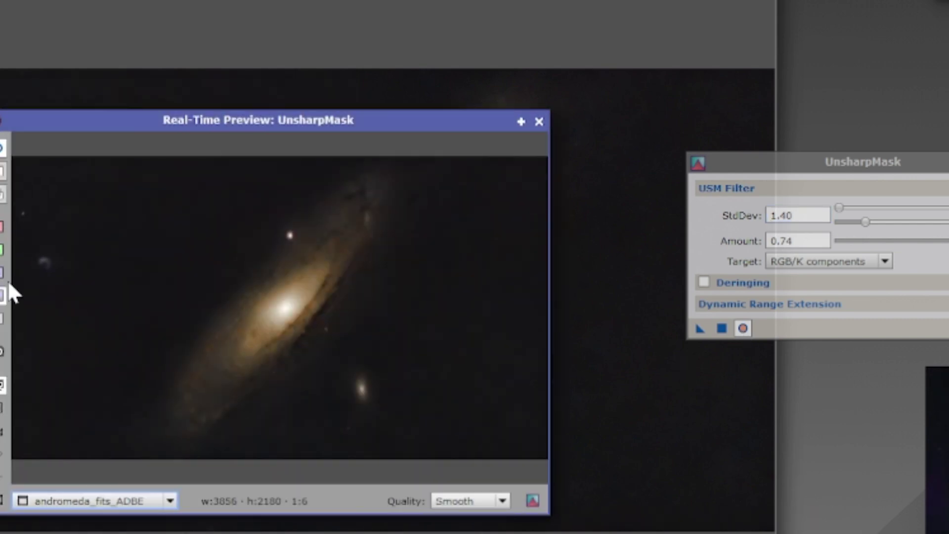
pyautogui.click(346, 356)
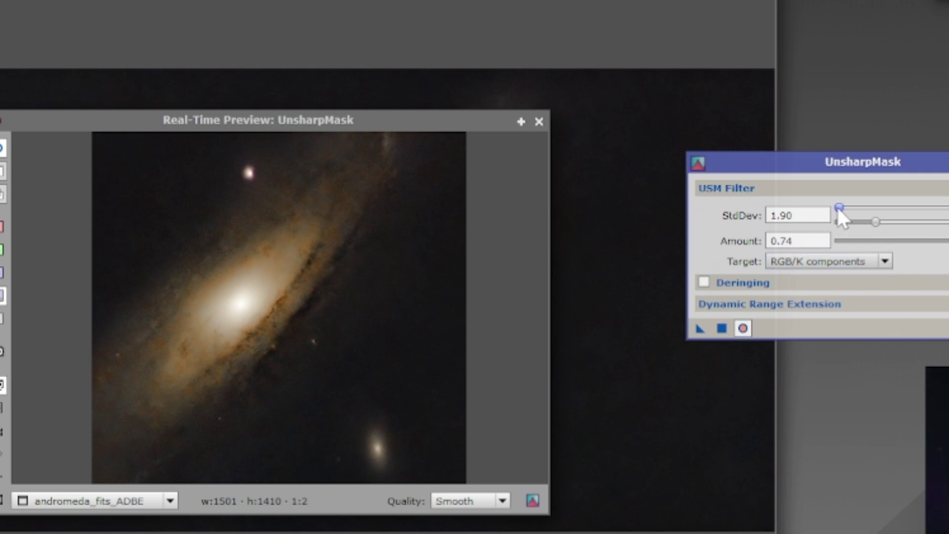
pyautogui.moveTo(838, 208); pyautogui.dragTo(841, 210)
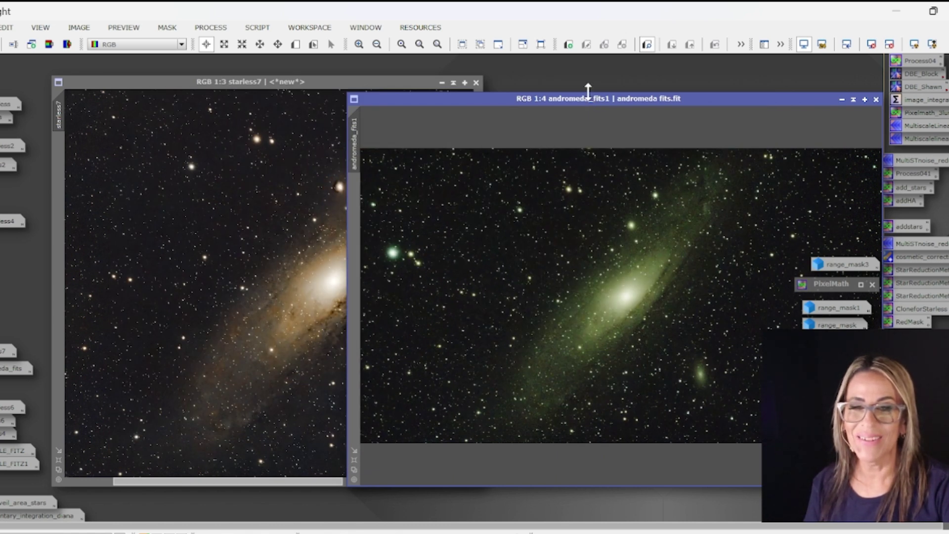
pyautogui.moveTo(587, 92); pyautogui.dragTo(587, 76)
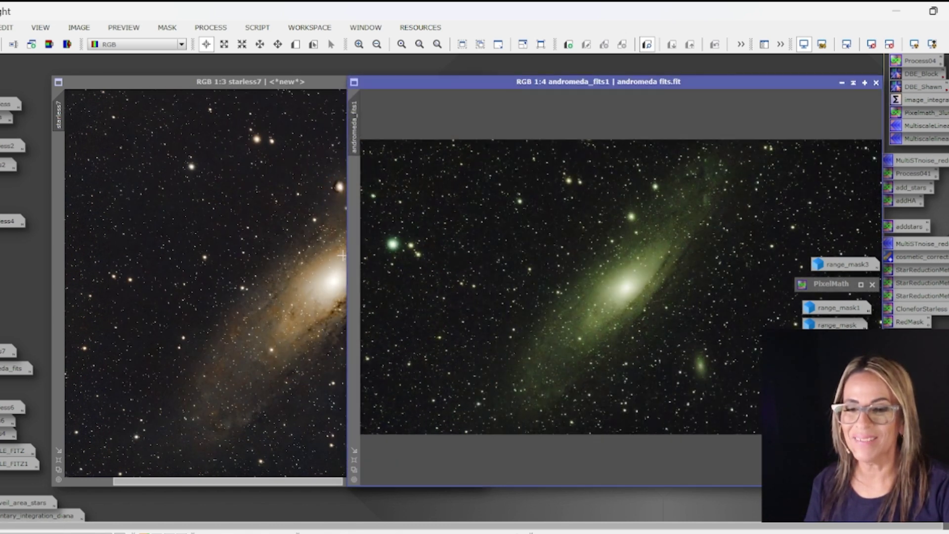
pyautogui.moveTo(347, 257); pyautogui.dragTo(469, 269)
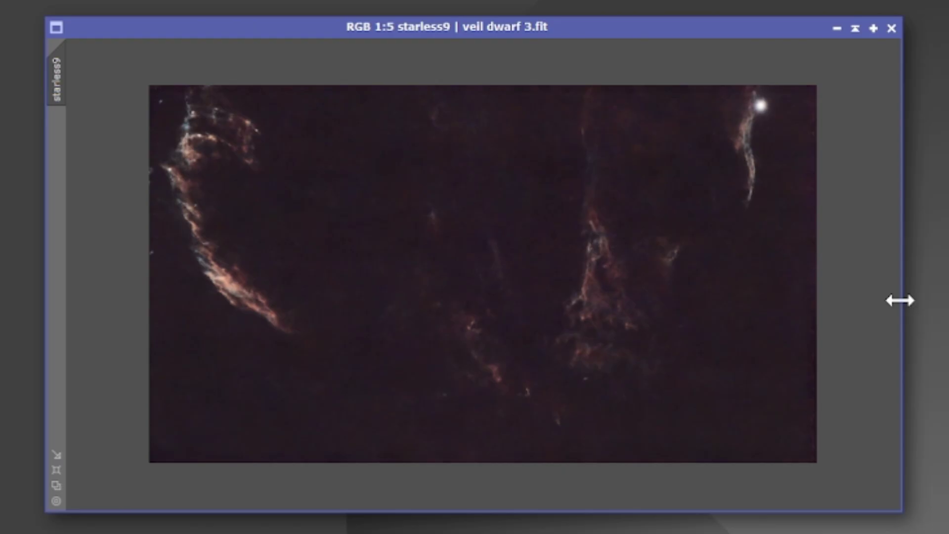
# Step: Enlarge the starless9 window and move the stars9 icon out of the way
pyautogui.moveTo(668, 257); pyautogui.dragTo(698, 256)
pyautogui.moveTo(929, 276); pyautogui.dragTo(948, 277)
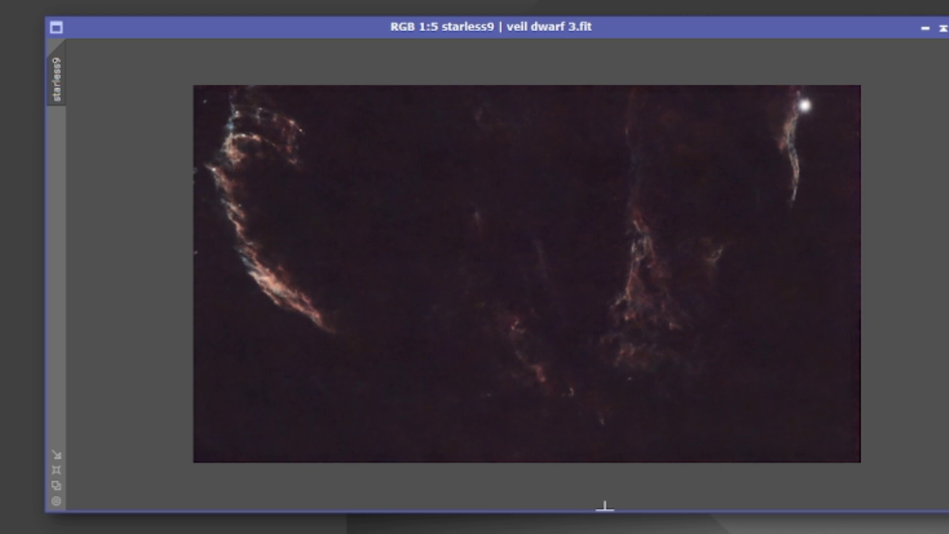
pyautogui.moveTo(601, 510); pyautogui.dragTo(601, 533)
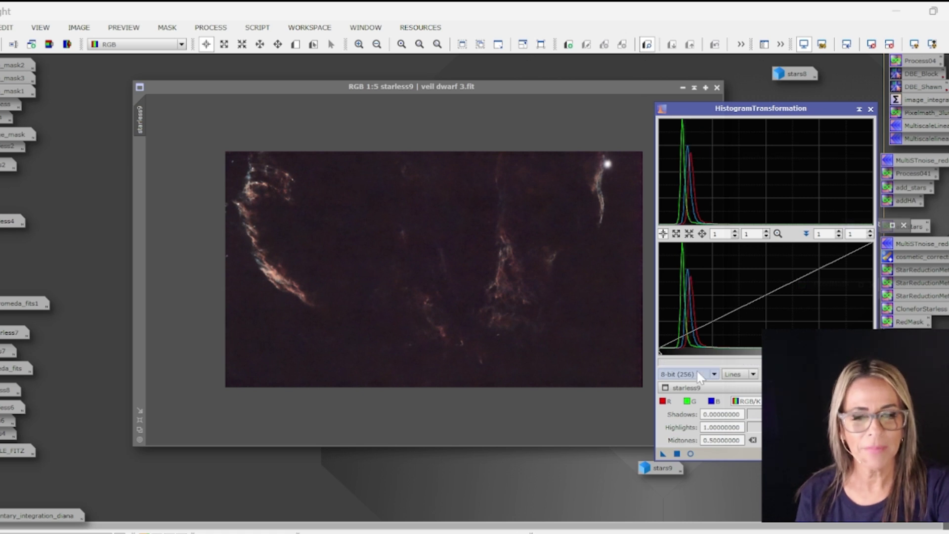
pyautogui.moveTo(674, 469); pyautogui.dragTo(346, 487)
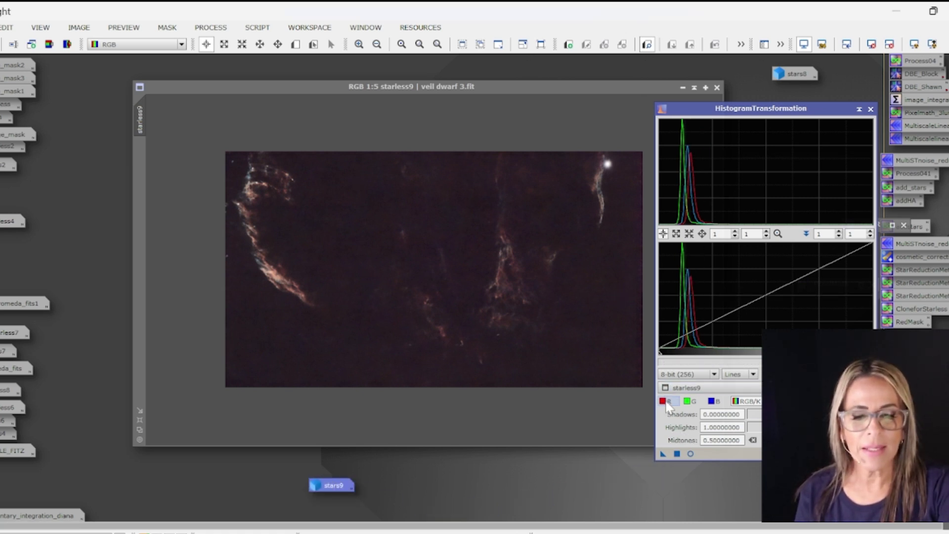
# Step: Raise the histogram shadows on starless9 to 0.0354 using the Real-Time Preview
pyautogui.click(690, 454)
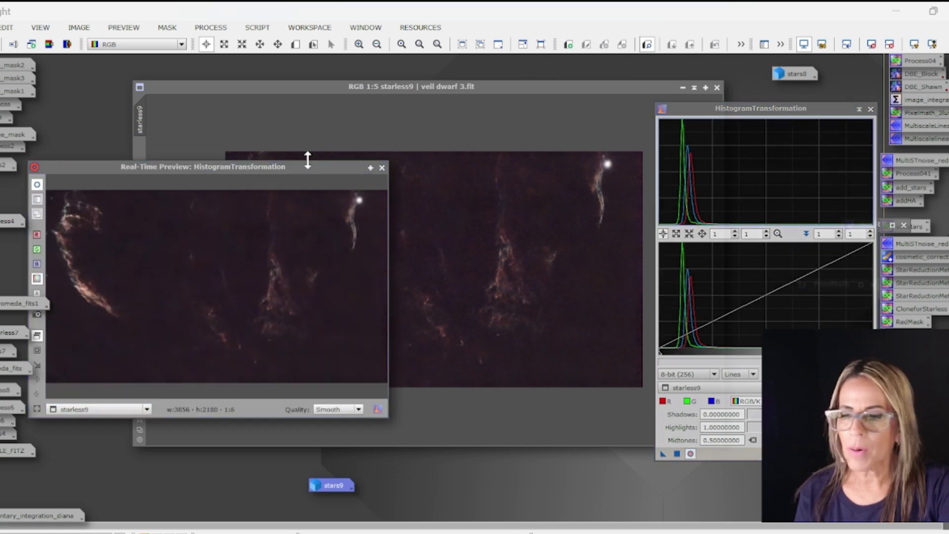
pyautogui.moveTo(395, 151); pyautogui.dragTo(451, 163)
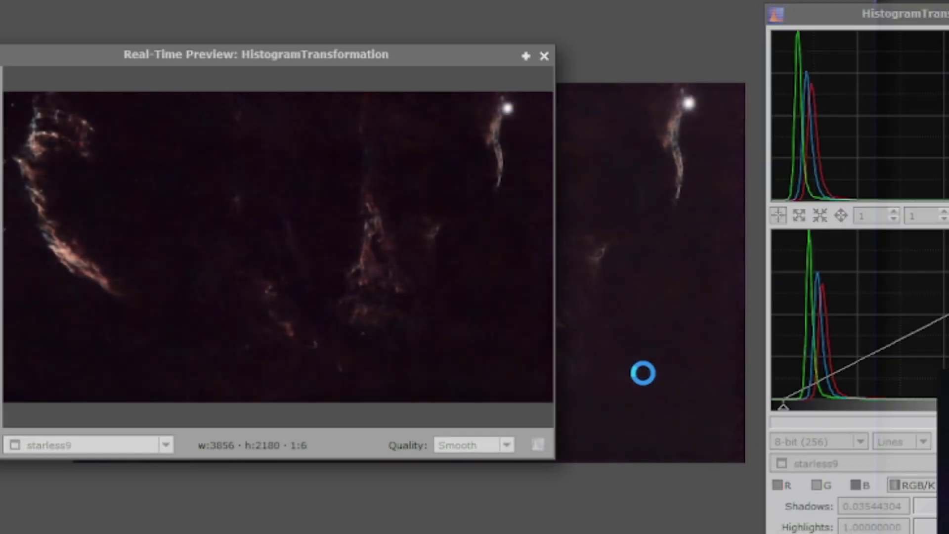
pyautogui.click(543, 56)
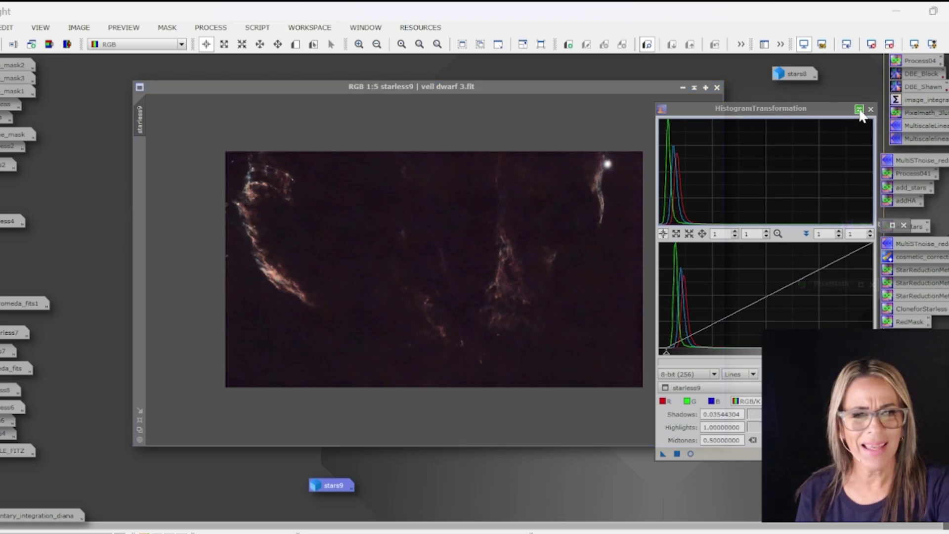
# Step: Collapse and close HistogramTransformation and move the starless9 window up
pyautogui.click(859, 108)
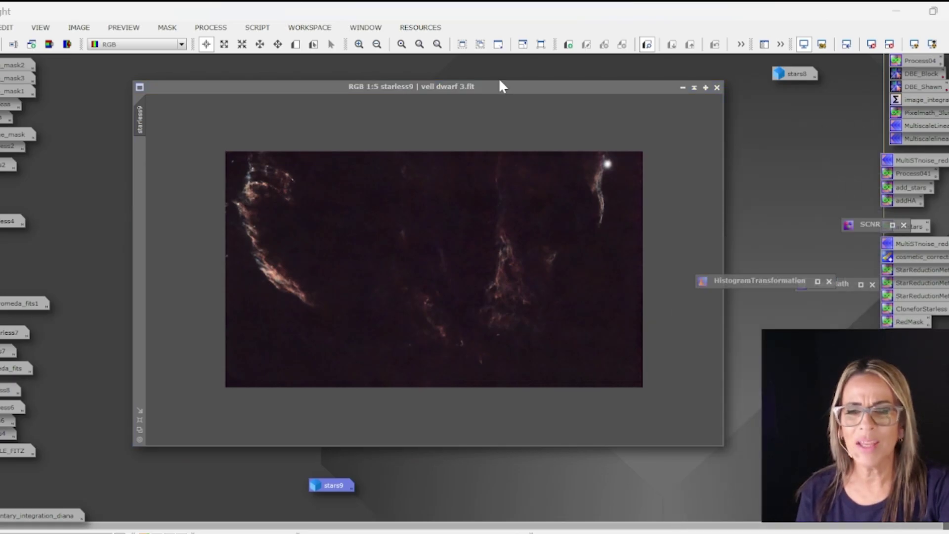
pyautogui.moveTo(499, 85); pyautogui.dragTo(483, 75)
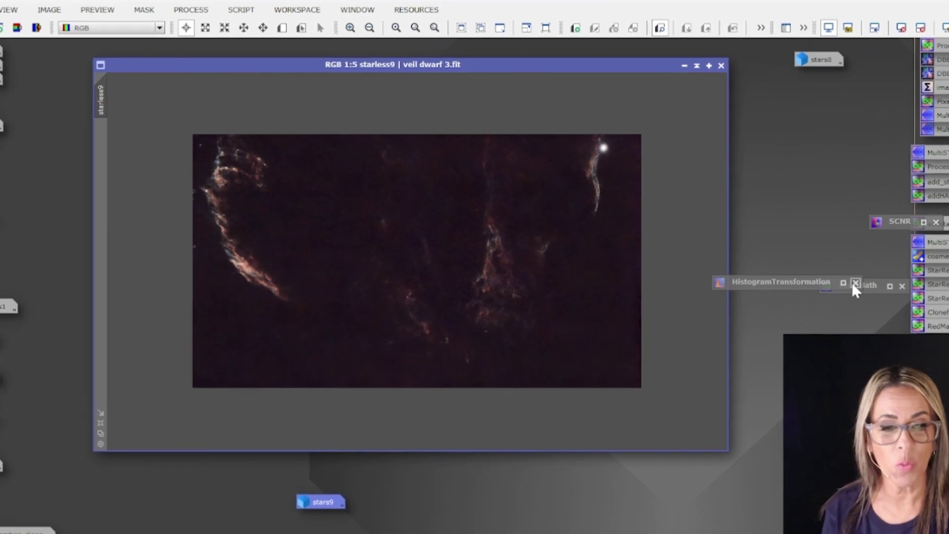
pyautogui.click(831, 281)
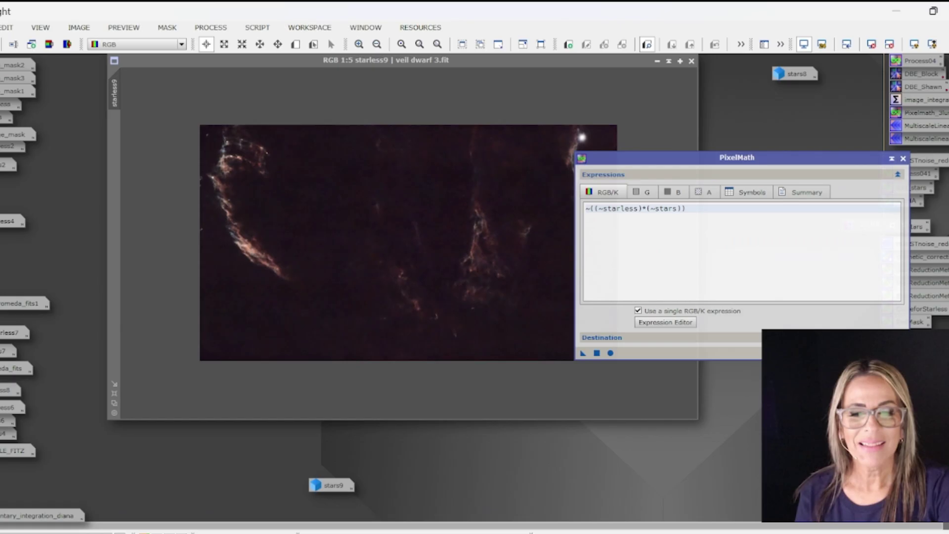
# Step: Apply the PixelMath expression ~((~starless9)*(~stars9)) to starless9
pyautogui.write('9')
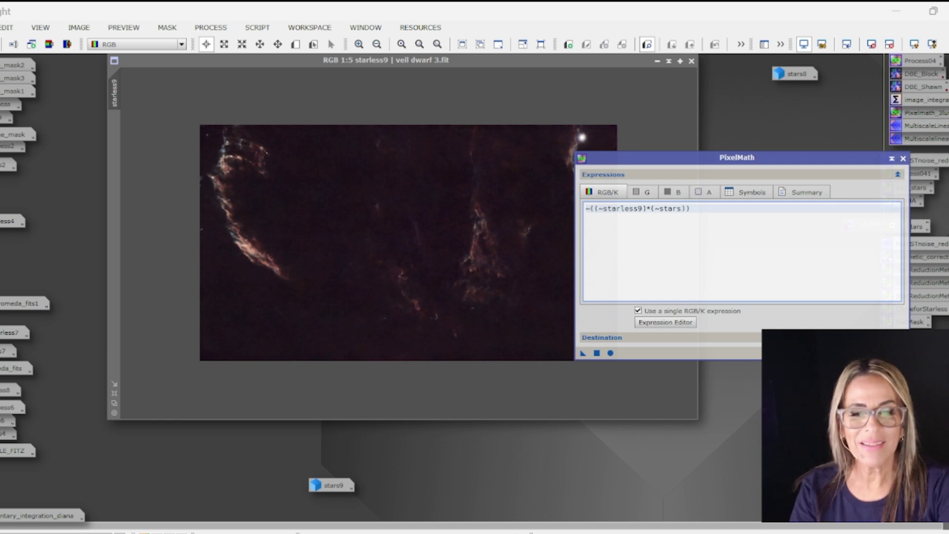
pyautogui.click(687, 208)
pyautogui.write('9')
pyautogui.moveTo(585, 351); pyautogui.dragTo(435, 228)
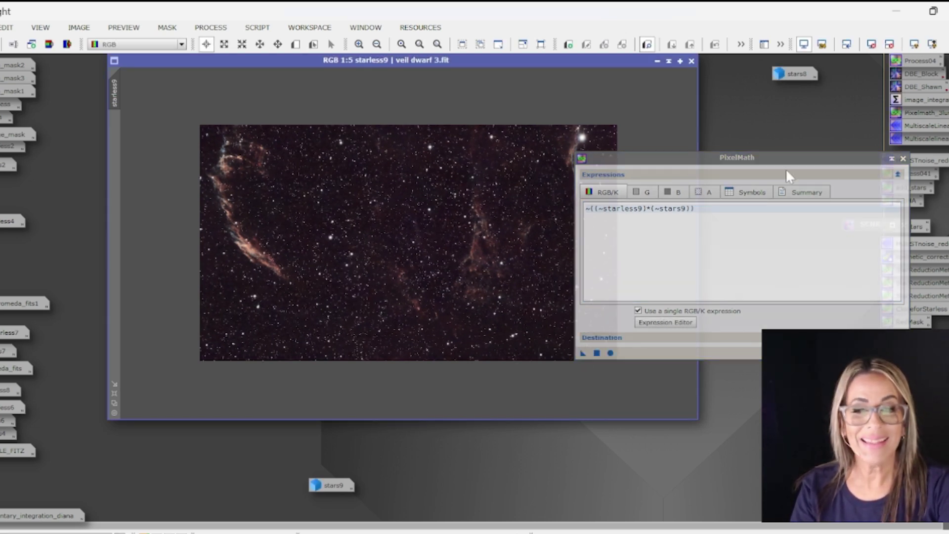
pyautogui.click(891, 159)
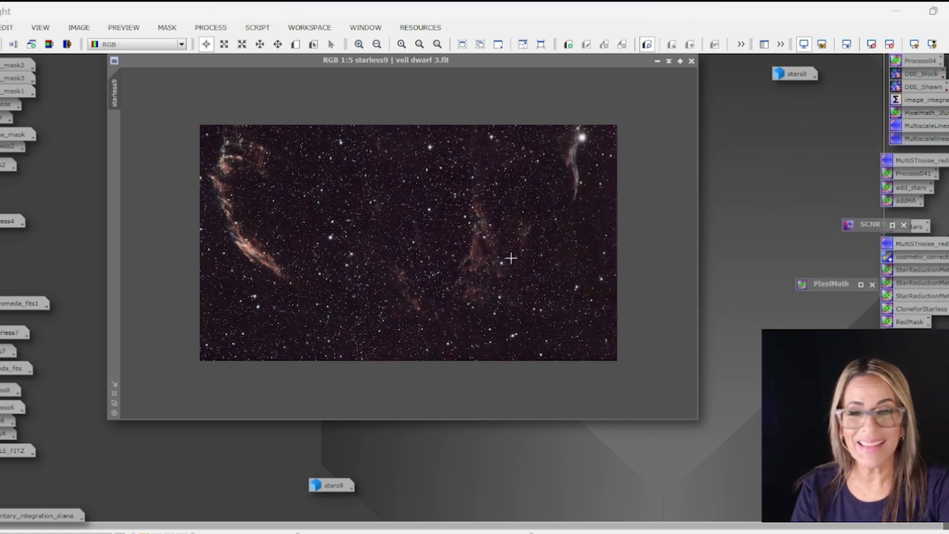
pyautogui.scroll(2, 470, 270)
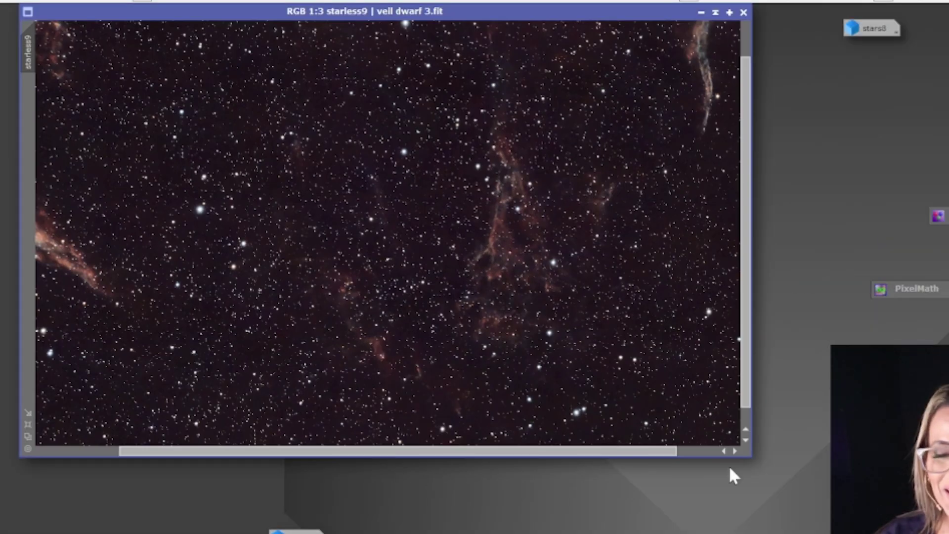
pyautogui.moveTo(747, 353); pyautogui.dragTo(765, 265)
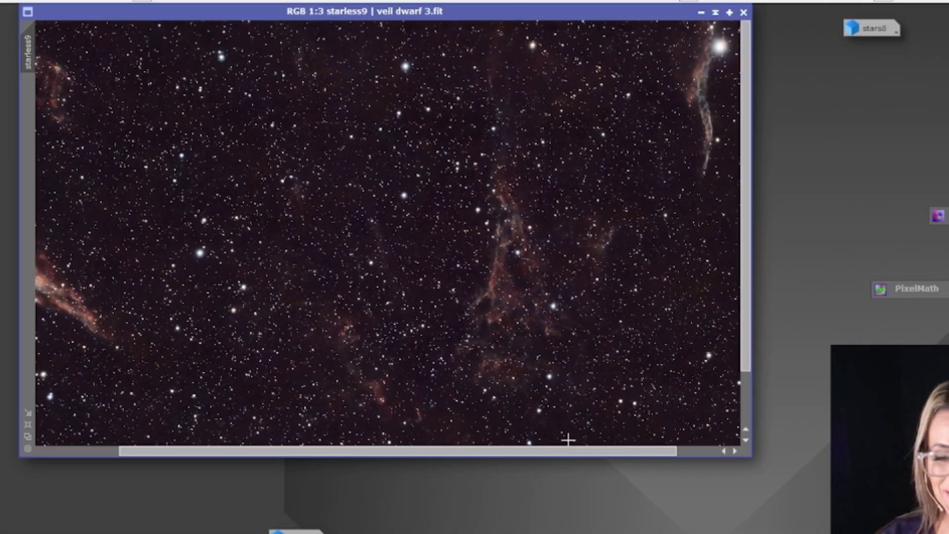
pyautogui.moveTo(571, 451); pyautogui.dragTo(489, 451)
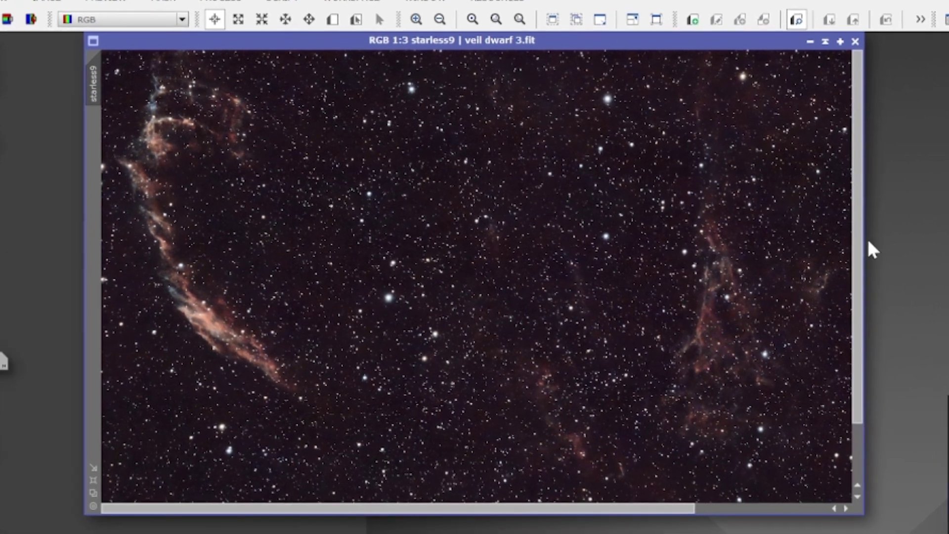
pyautogui.scroll(2, 718, 252)
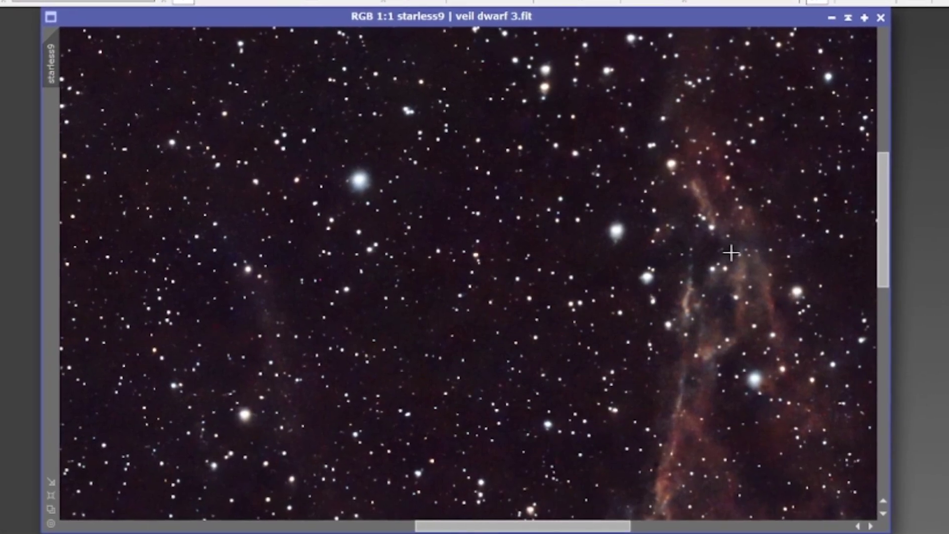
pyautogui.scroll(-1, 747, 242)
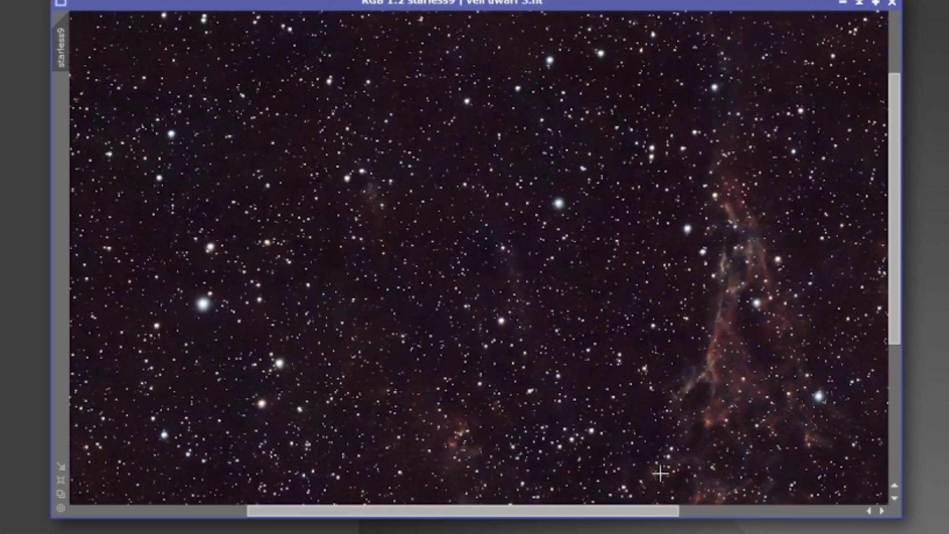
pyautogui.moveTo(638, 512); pyautogui.dragTo(807, 511)
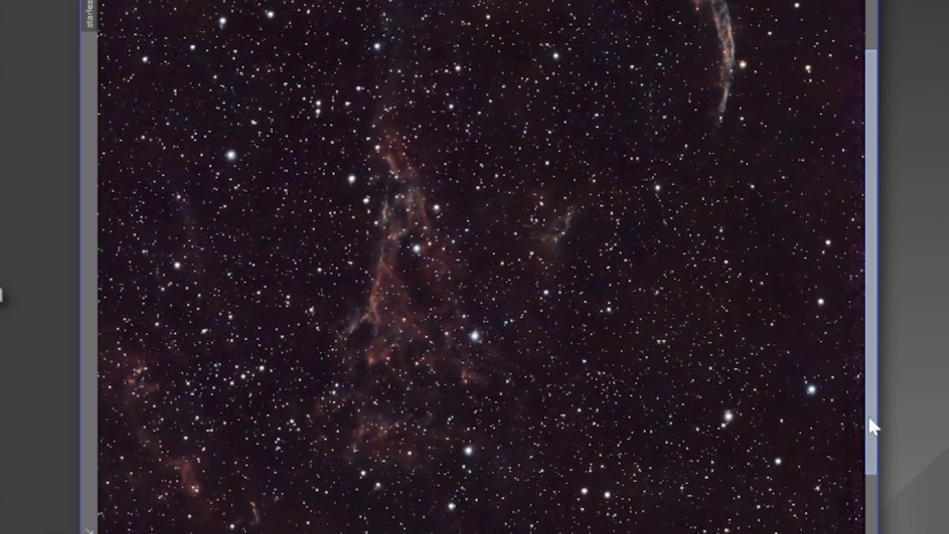
pyautogui.moveTo(869, 422); pyautogui.dragTo(875, 337)
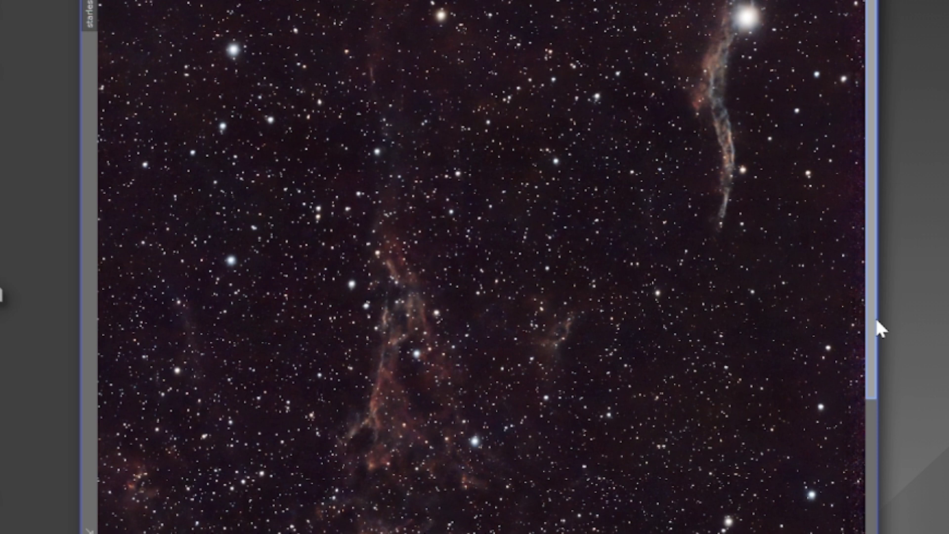
pyautogui.moveTo(877, 320); pyautogui.dragTo(875, 492)
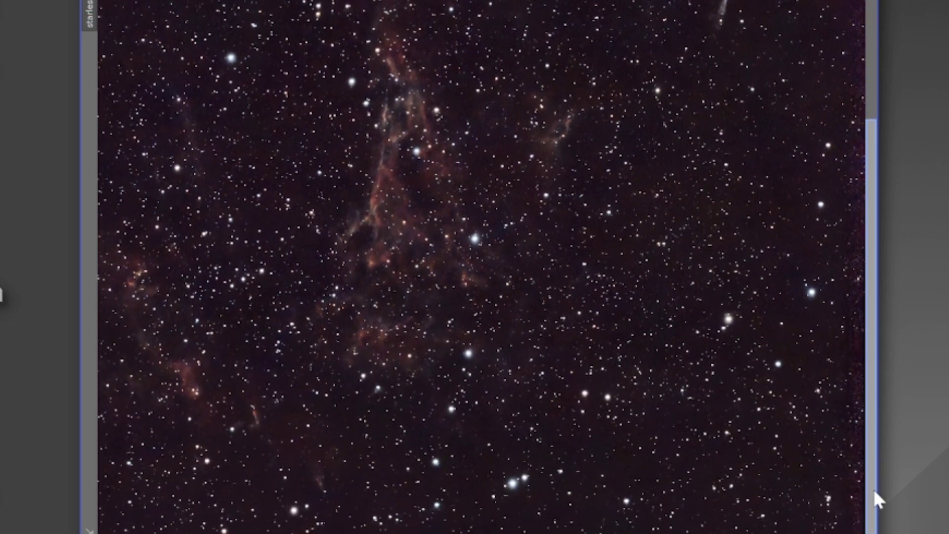
pyautogui.moveTo(759, 533); pyautogui.dragTo(419, 533)
pyautogui.moveTo(360, 514); pyautogui.dragTo(346, 514)
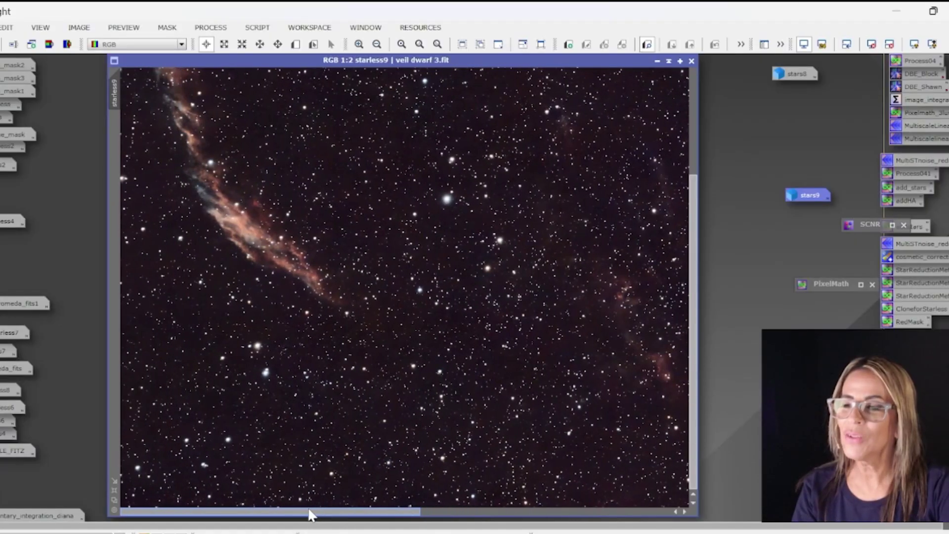
pyautogui.moveTo(693, 346); pyautogui.dragTo(707, 230)
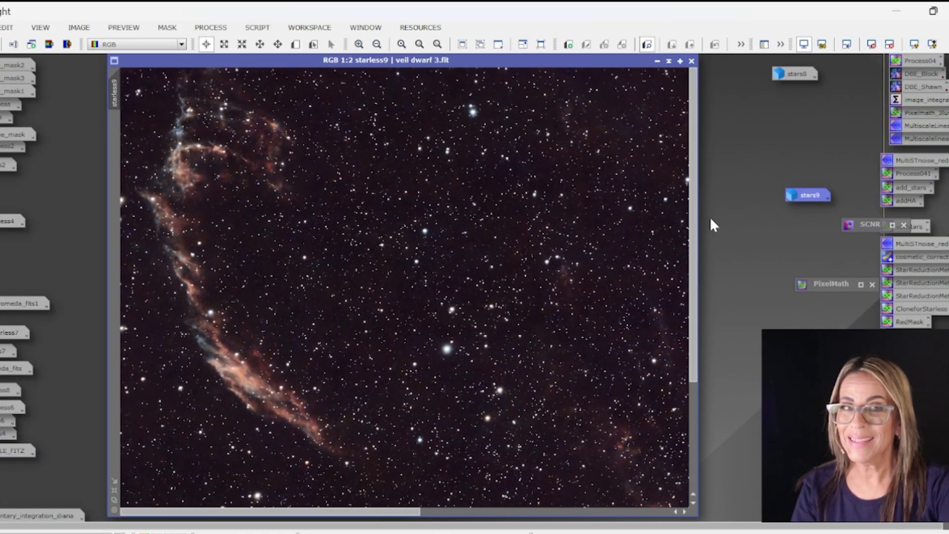